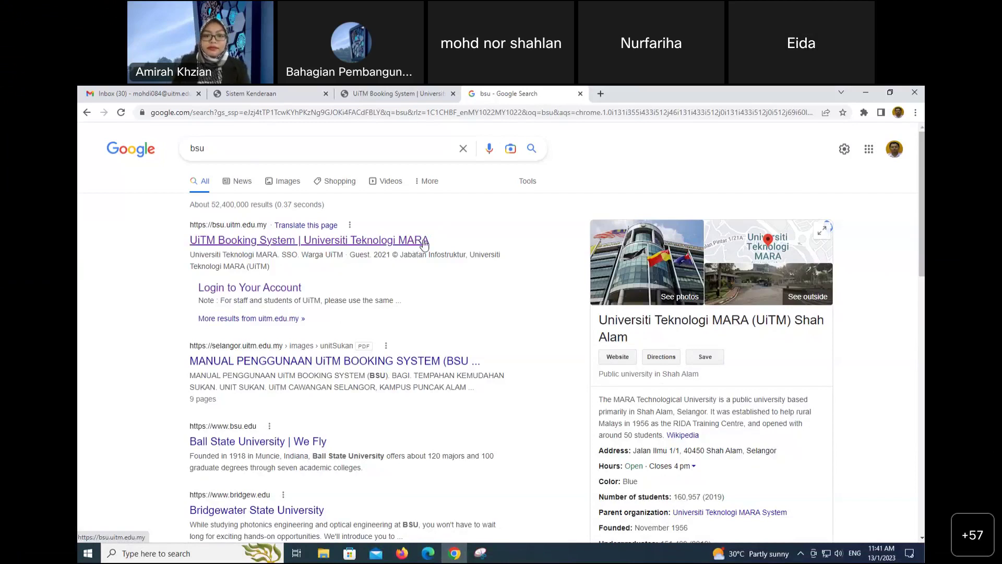
# Step: Open the UiTM Booking System and log in as UiTM staff with the saved credentials
pyautogui.click(424, 243)
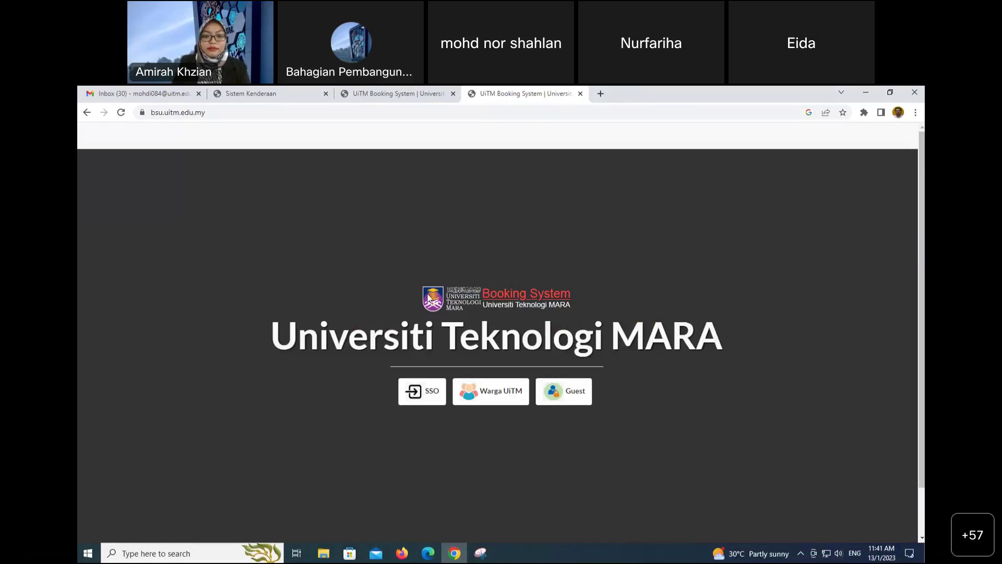
pyautogui.click(479, 396)
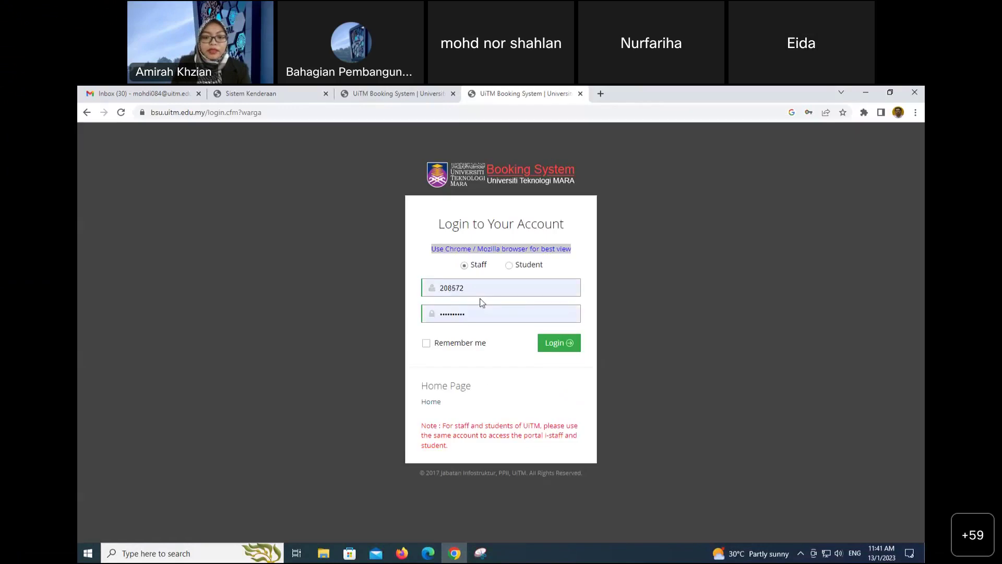
pyautogui.click(554, 345)
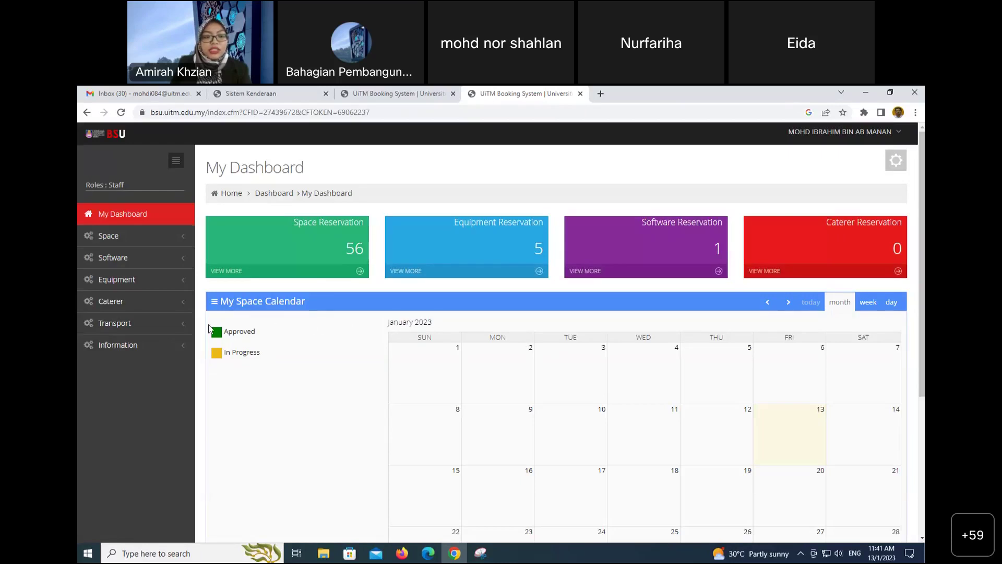
# Step: Open the Transport Booking list in the Transport section
pyautogui.click(152, 328)
pyautogui.scroll(-2, 156, 314)
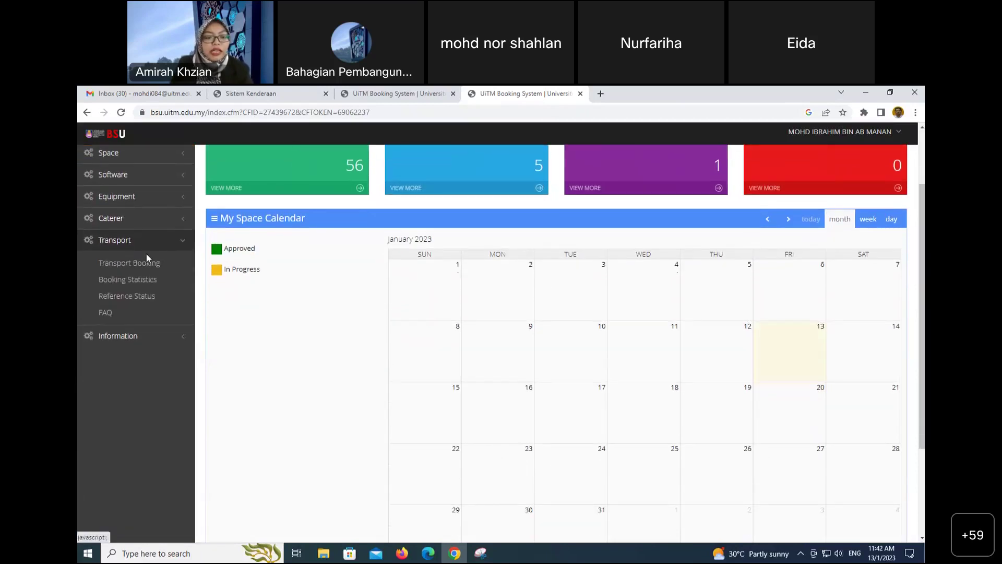
pyautogui.click(147, 264)
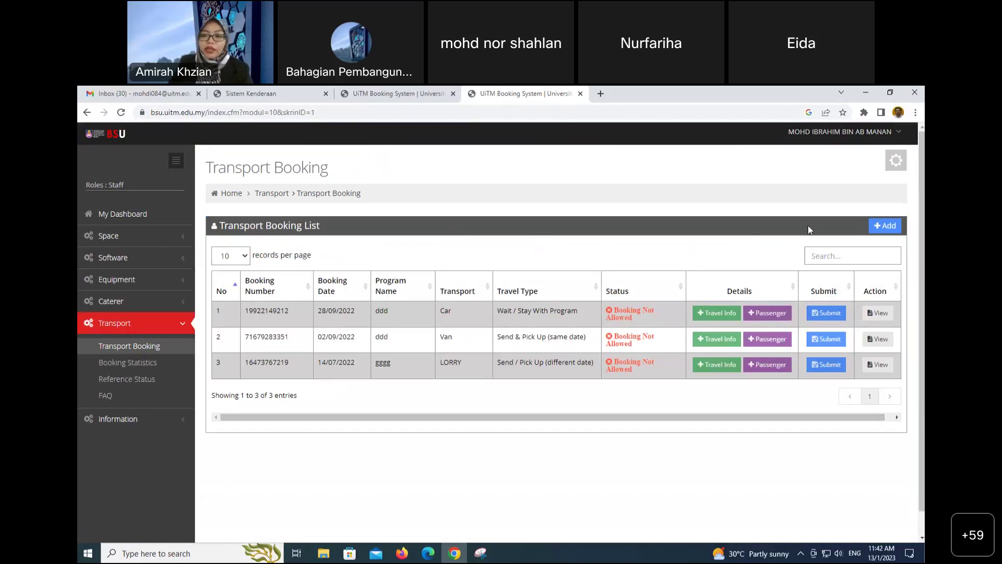
# Step: Add a new transport booking and set its campus to UiTM Kampus Puncak Alam
pyautogui.click(889, 227)
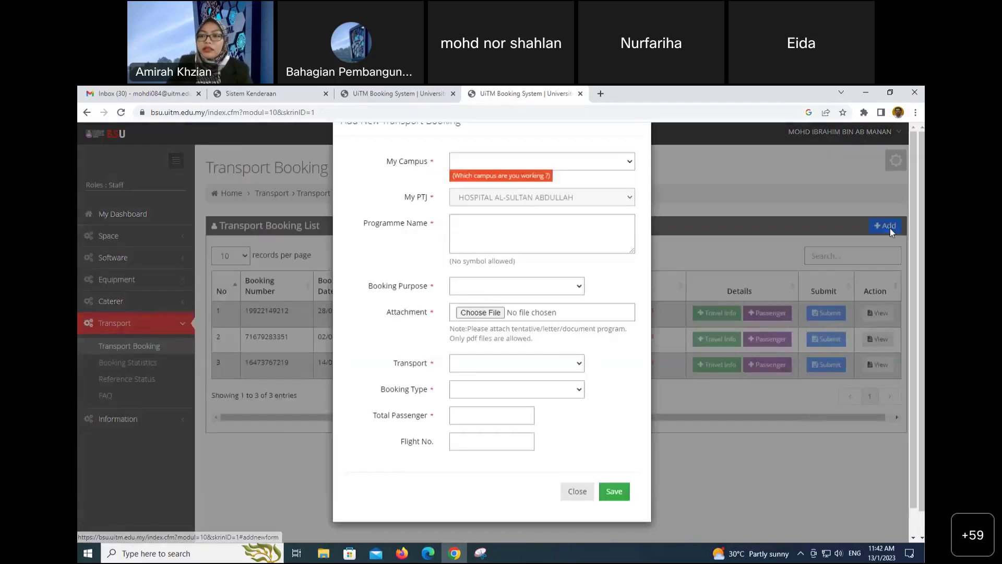
pyautogui.click(526, 197)
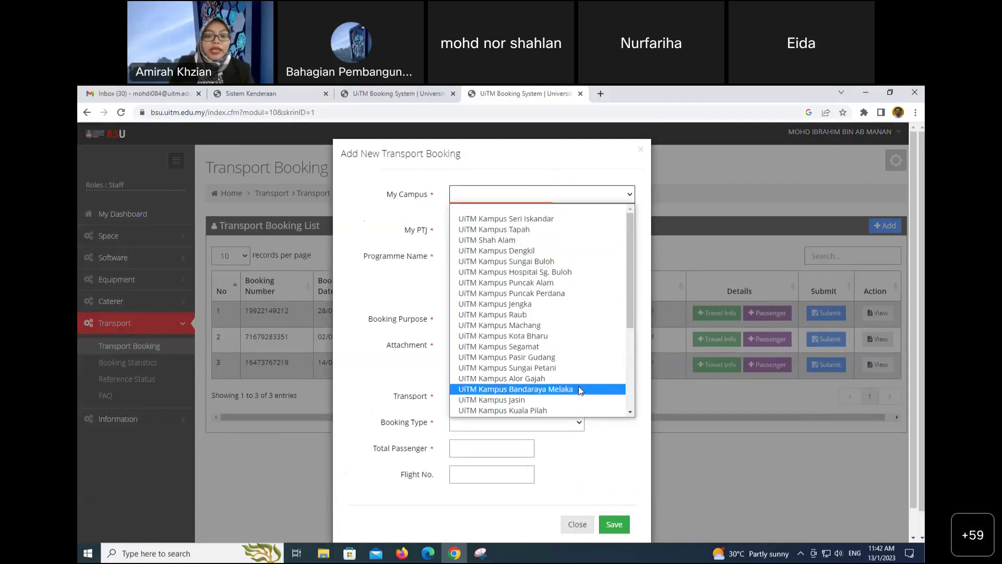
pyautogui.scroll(-3, 578, 388)
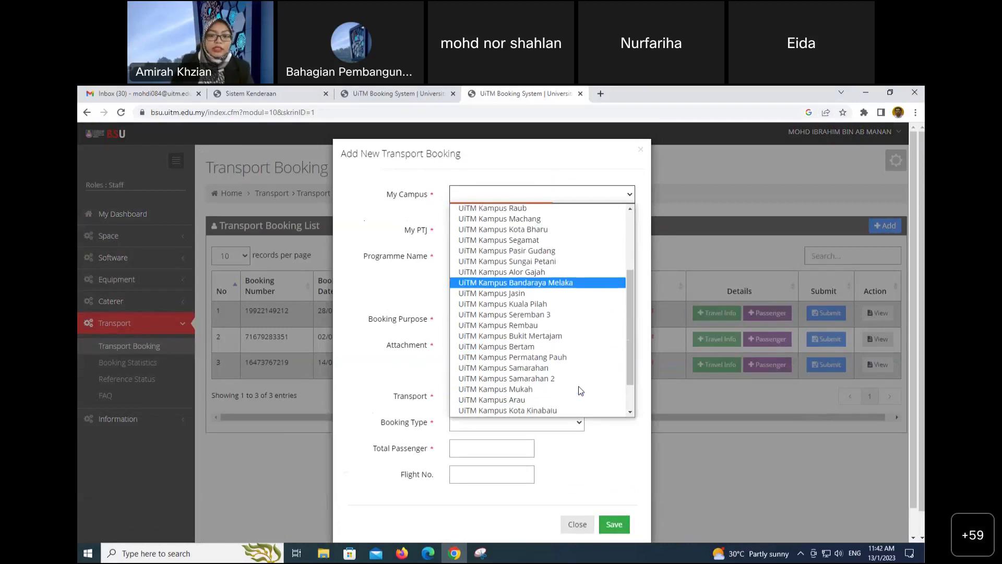
pyautogui.scroll(3, 580, 390)
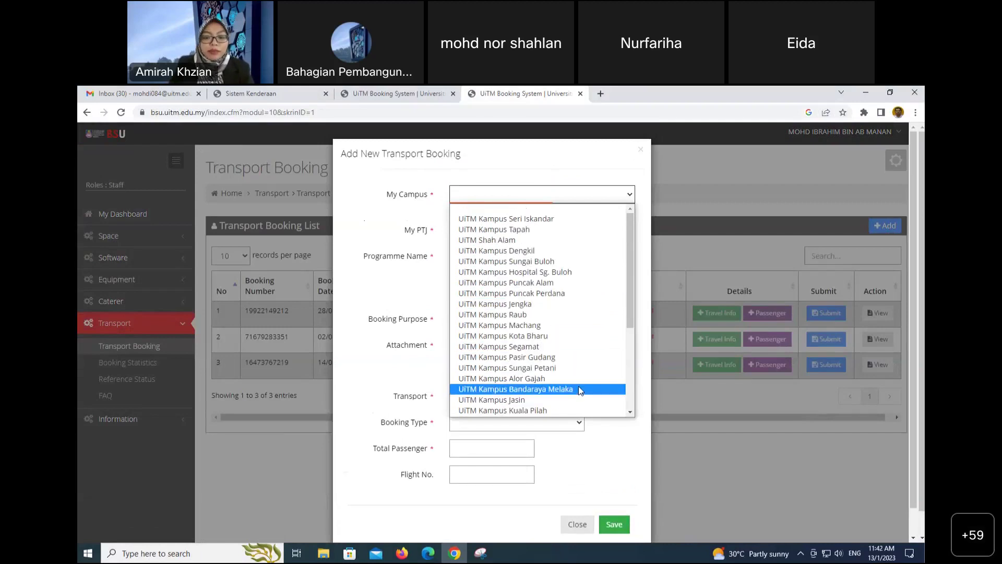
pyautogui.click(556, 283)
# Step: Enter the programme name "LAWATANKERJA HASA UiTM" and set the booking purpose to Pentadbiran
pyautogui.click(551, 265)
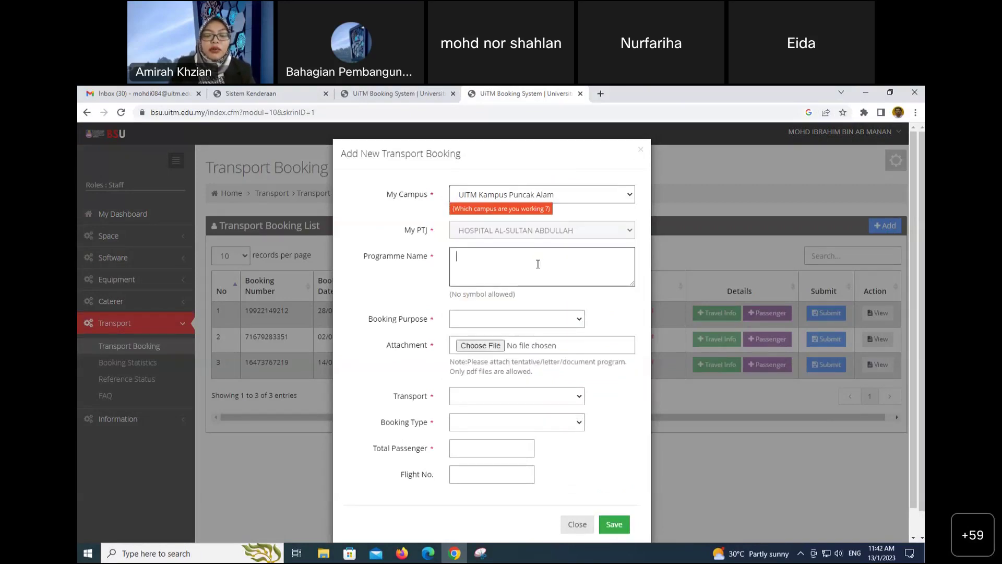
pyautogui.write('LAWATAN')
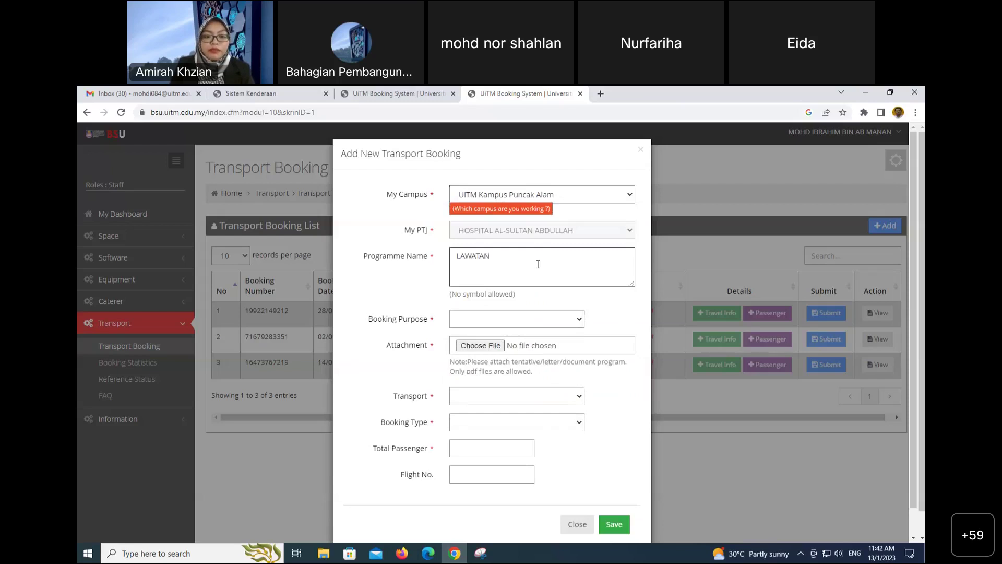
pyautogui.write('KERJA HASA UiTM')
pyautogui.click(519, 318)
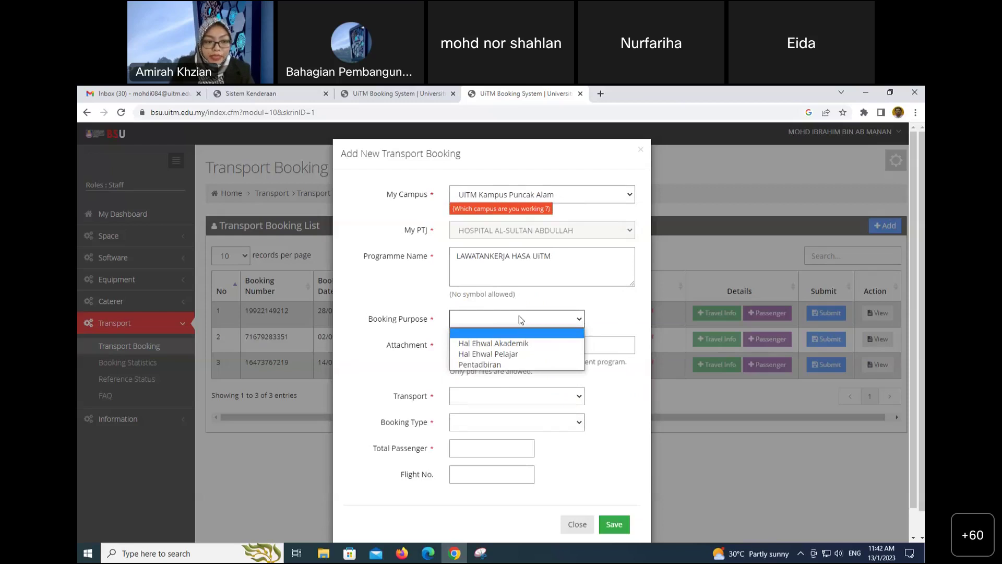
pyautogui.click(516, 364)
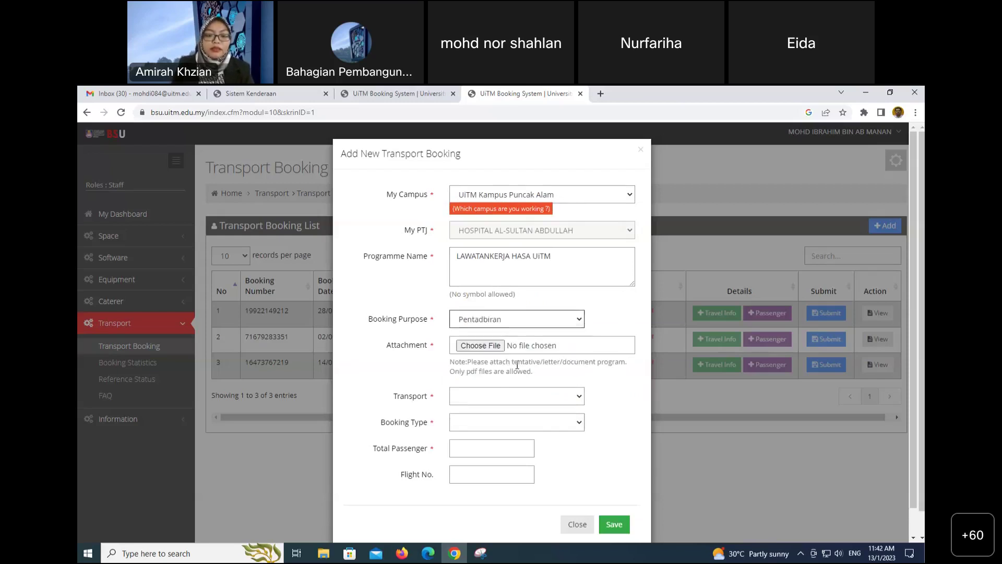
# Step: Attach the PDF file "laktasi 20 jam 2022" from the Desktop folder to the booking
pyautogui.click(493, 346)
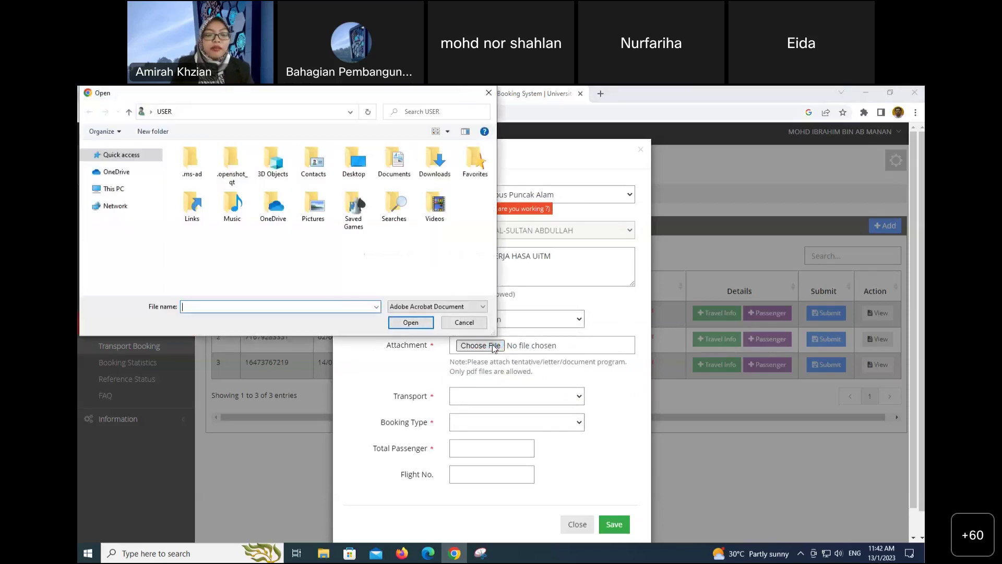
pyautogui.doubleClick(354, 165)
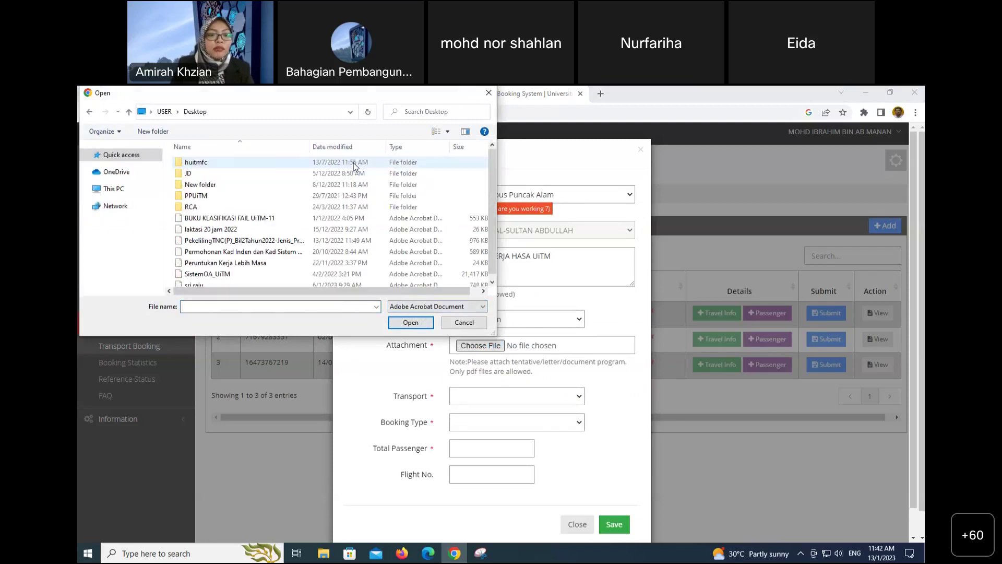
pyautogui.doubleClick(289, 232)
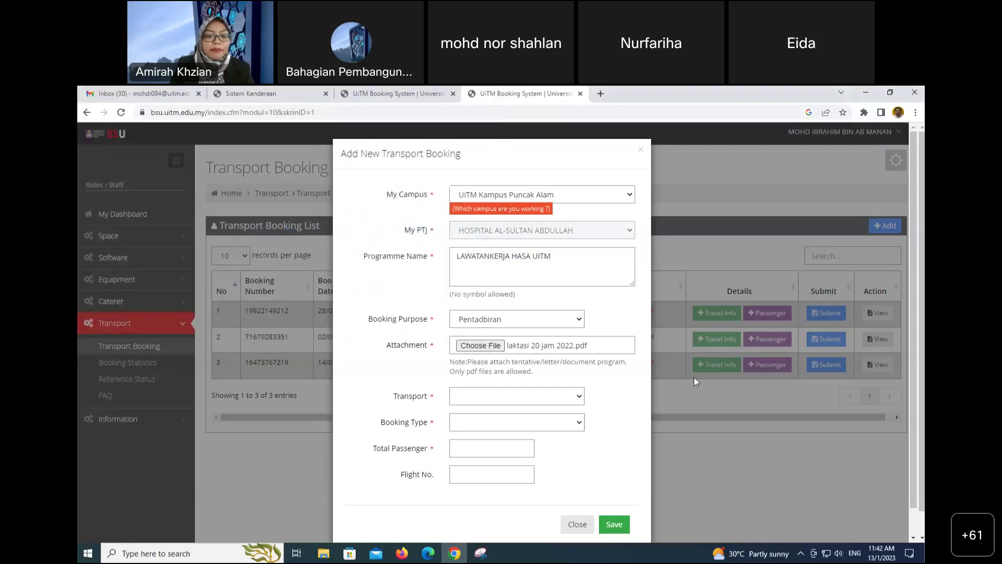
# Step: Set the transport to Car and the booking type to Send & Pick Up (same date)
pyautogui.click(575, 400)
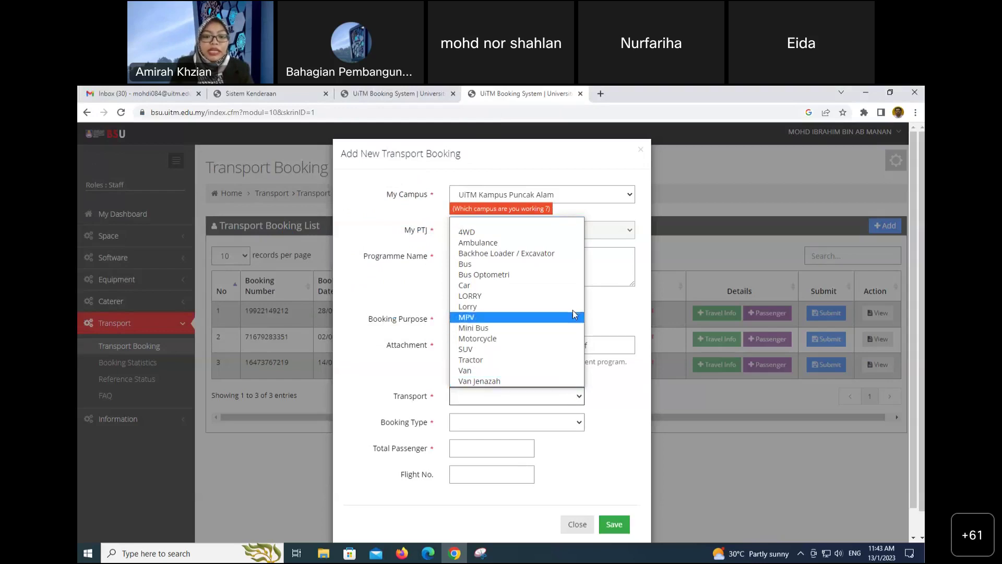
pyautogui.click(573, 287)
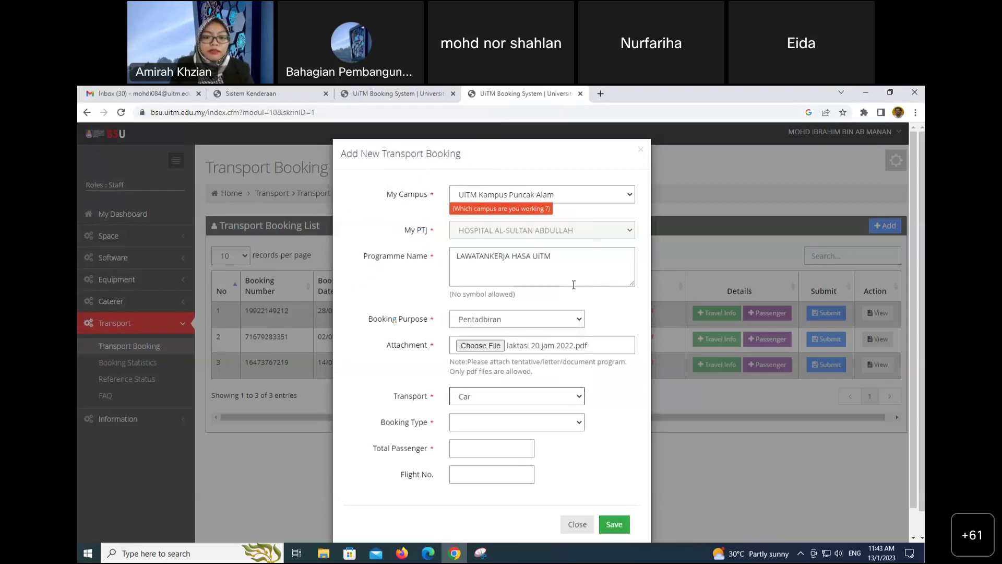
pyautogui.click(577, 424)
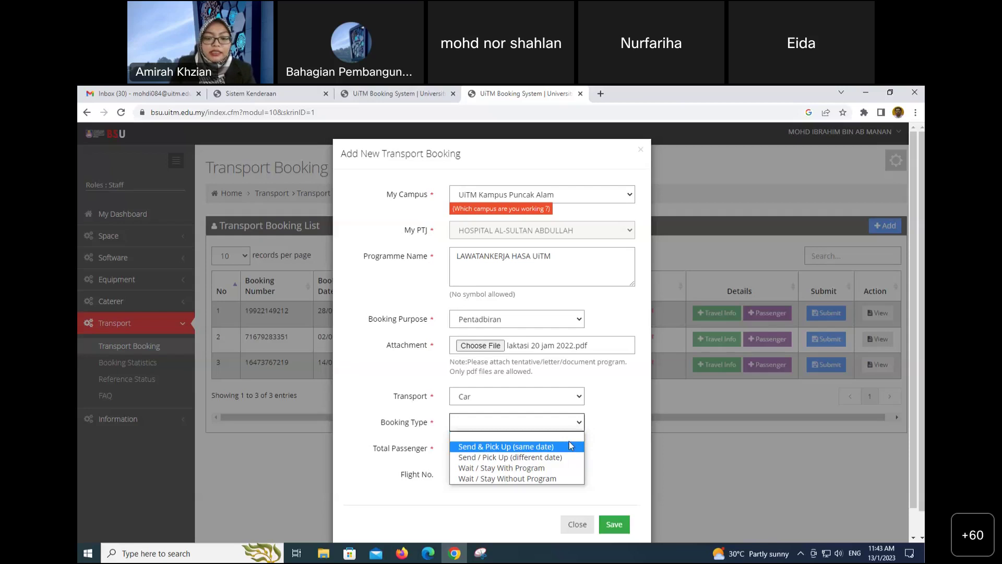
pyautogui.click(570, 446)
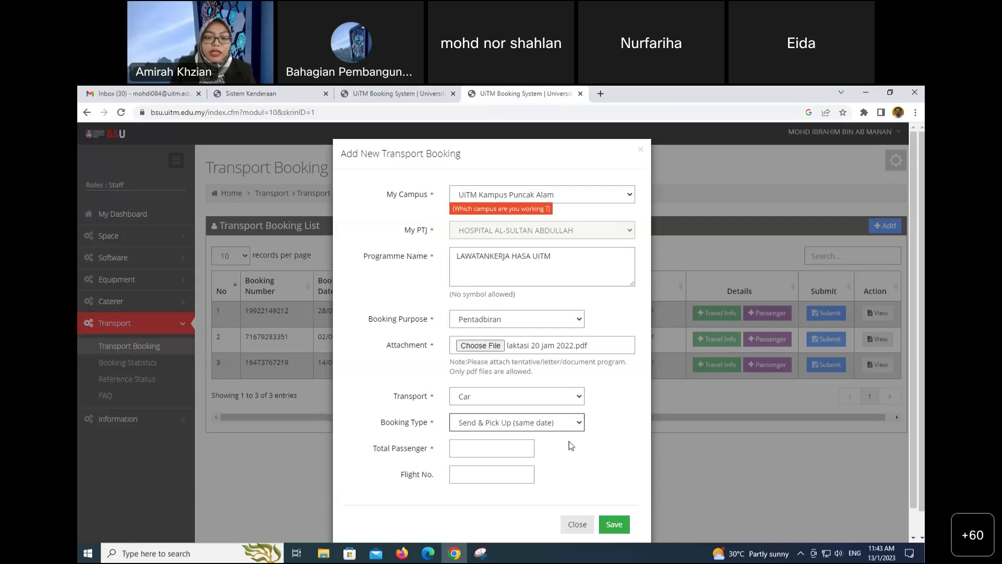
# Step: Set the total passengers to 2 and save the new transport booking
pyautogui.click(522, 452)
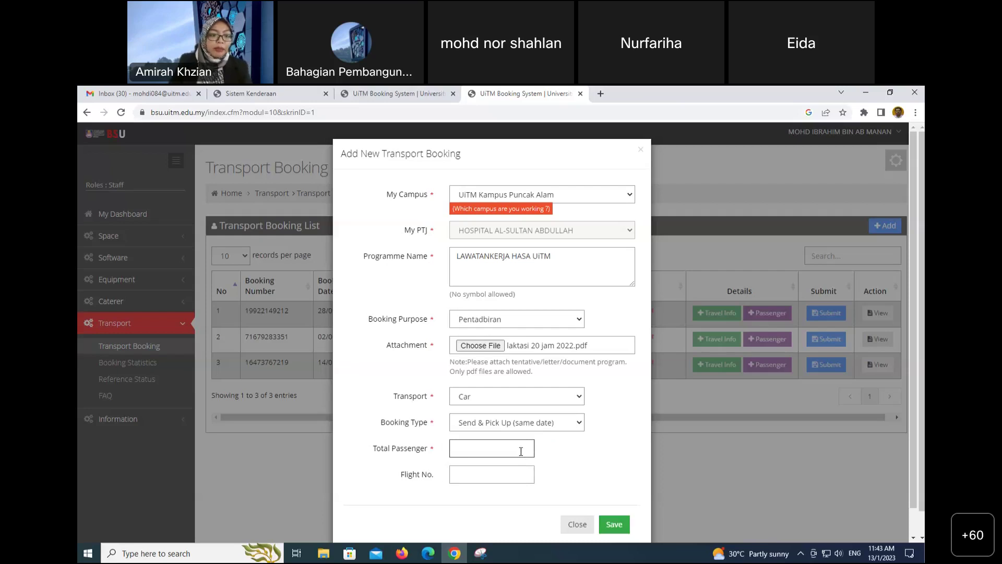
pyautogui.write('2')
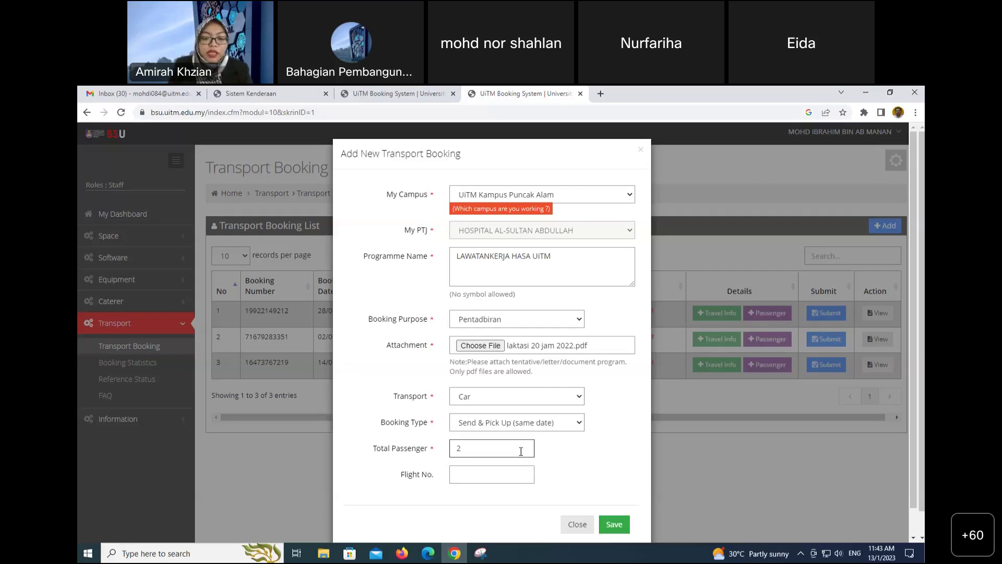
pyautogui.click(618, 527)
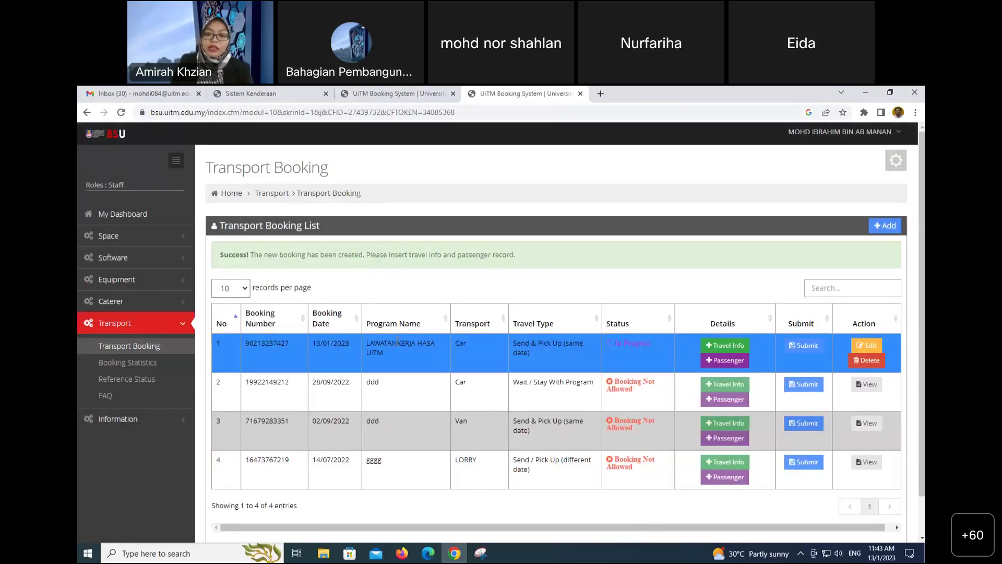
pyautogui.moveTo(363, 341); pyautogui.dragTo(411, 345)
pyautogui.click(435, 347)
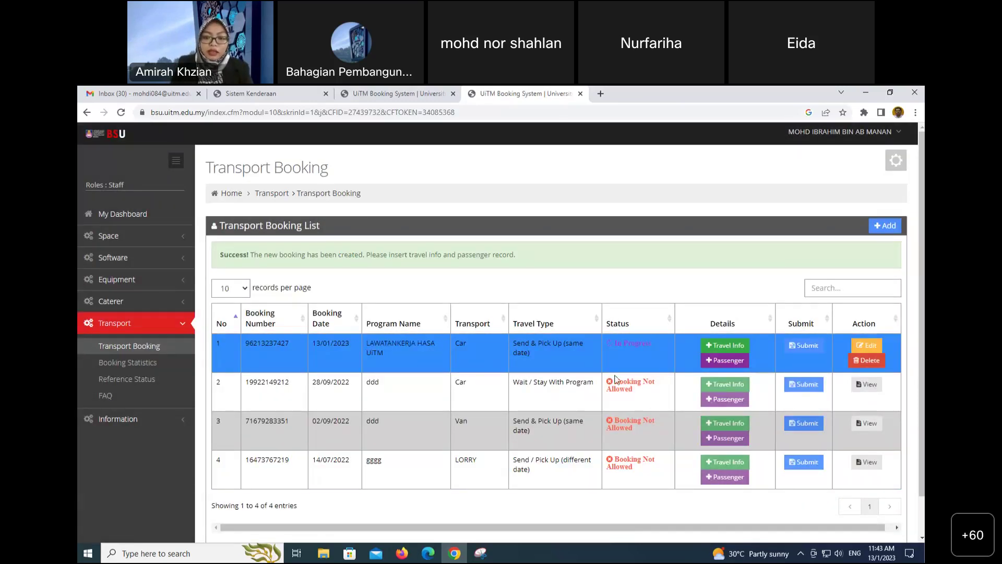
# Step: Add a travel info entry to the new car booking with the departure date 16/01/2023
pyautogui.click(721, 347)
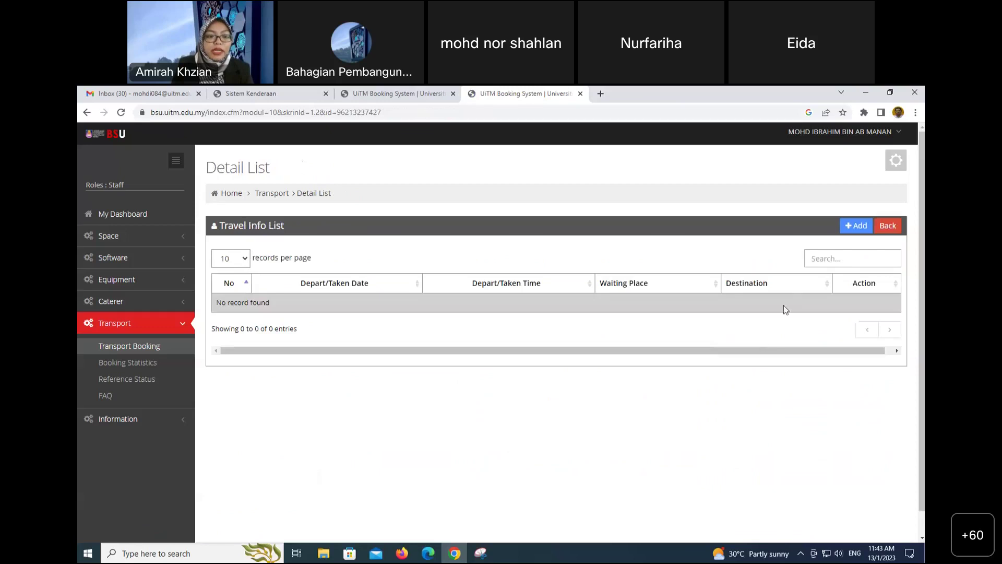
pyautogui.click(857, 226)
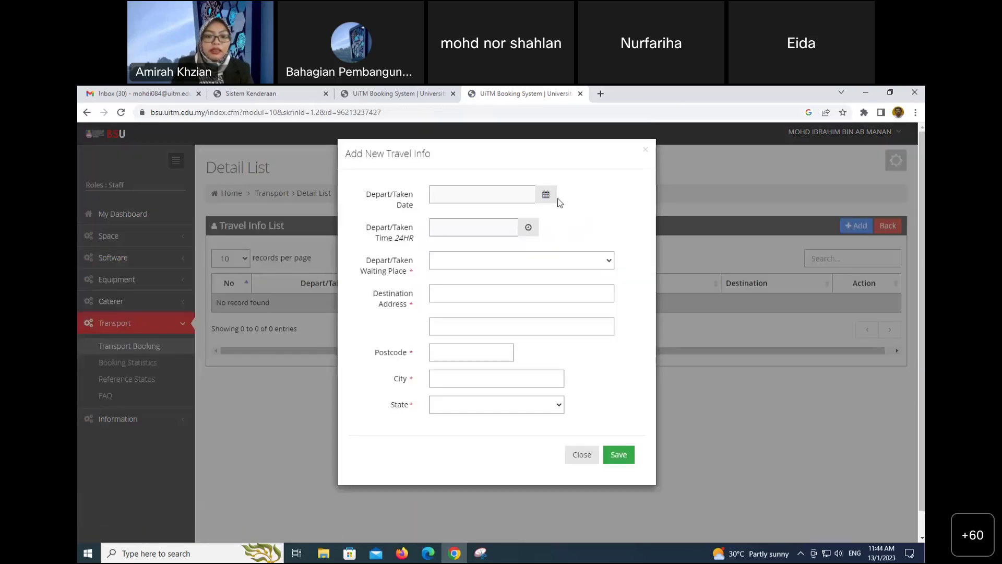
pyautogui.click(555, 199)
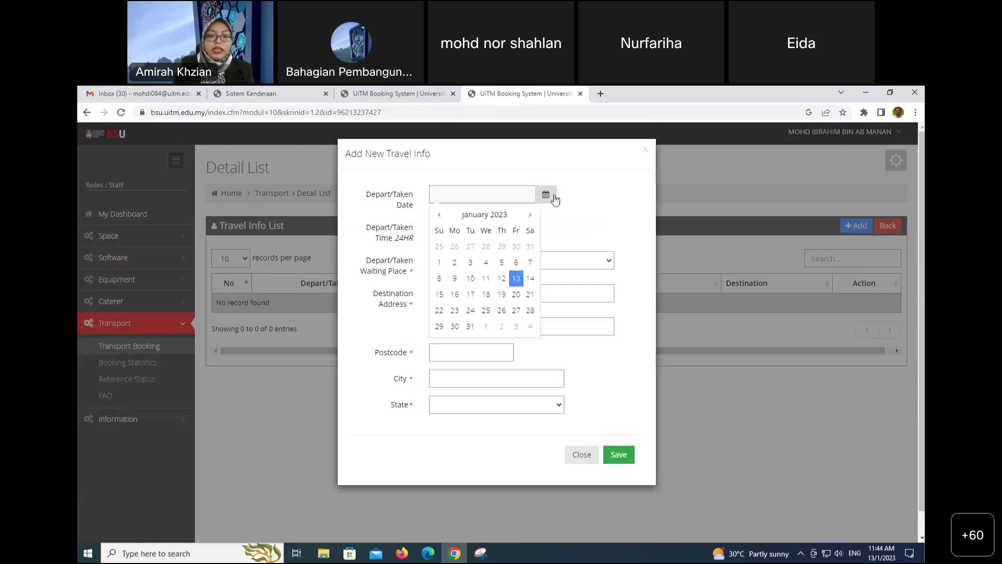
pyautogui.click(455, 295)
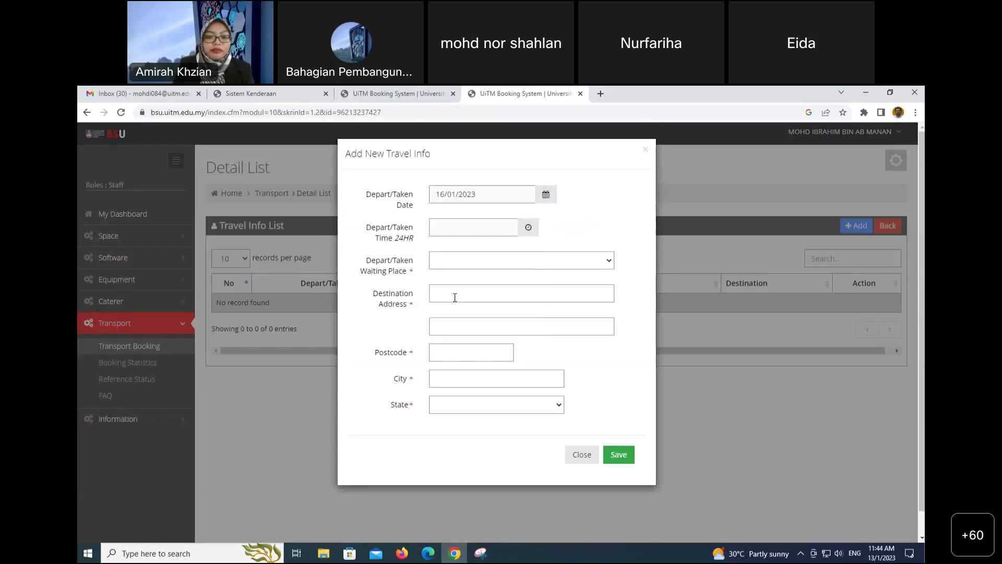
# Step: Set the departure time of the travel info entry to 07:40
pyautogui.click(529, 229)
pyautogui.click(444, 252)
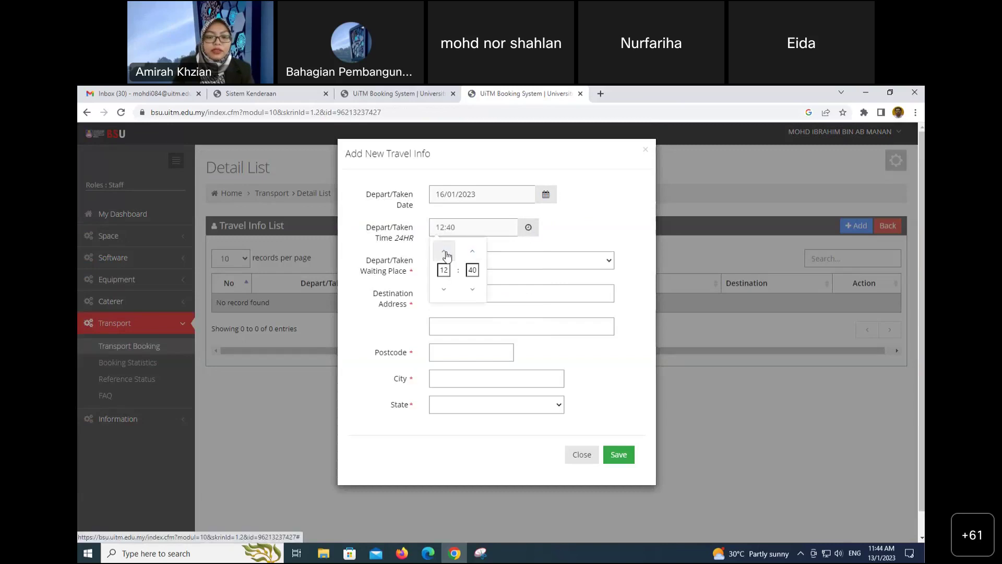
pyautogui.click(445, 289)
pyautogui.click(444, 290)
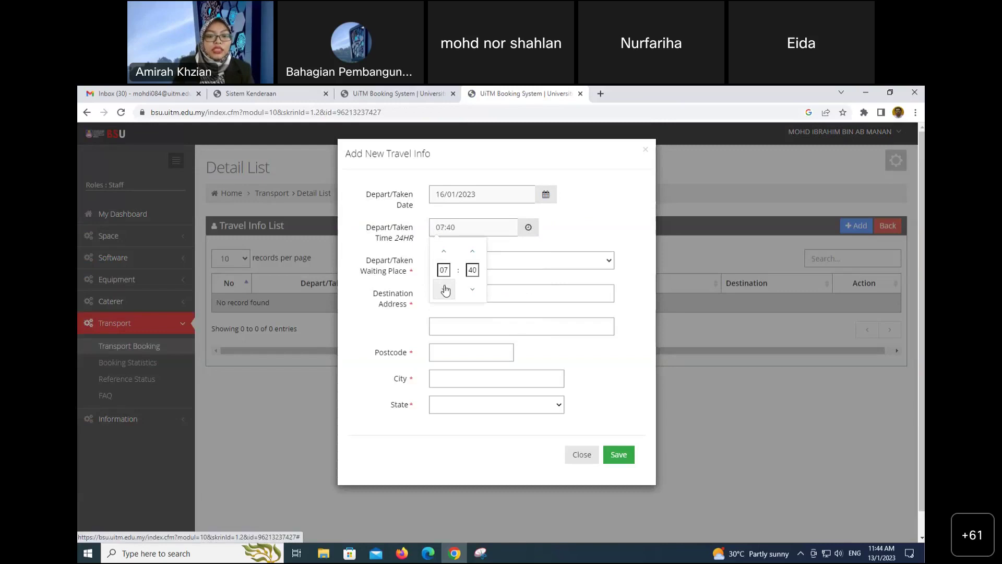
pyautogui.click(444, 252)
pyautogui.click(450, 288)
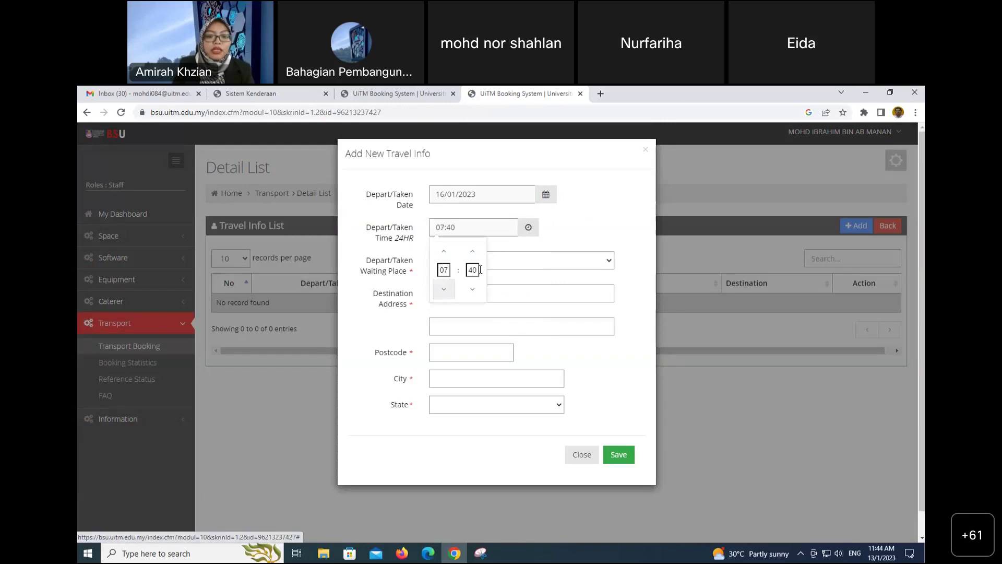
# Step: Set the departure waiting place to Hospital Al-Sultan Abdullah - Anjung Zam-Zam
pyautogui.click(592, 267)
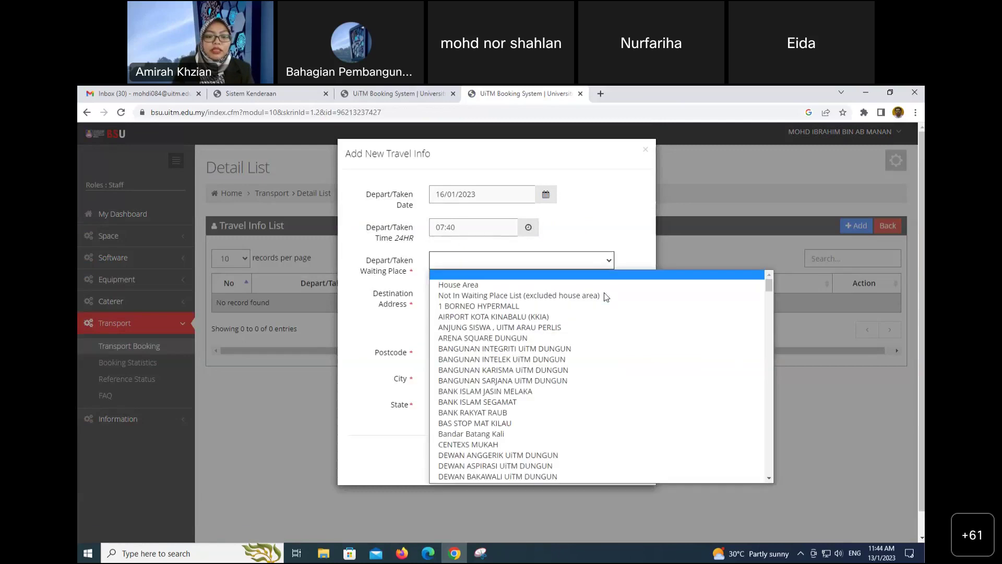
pyautogui.scroll(-3, 596, 360)
pyautogui.scroll(-6, 591, 379)
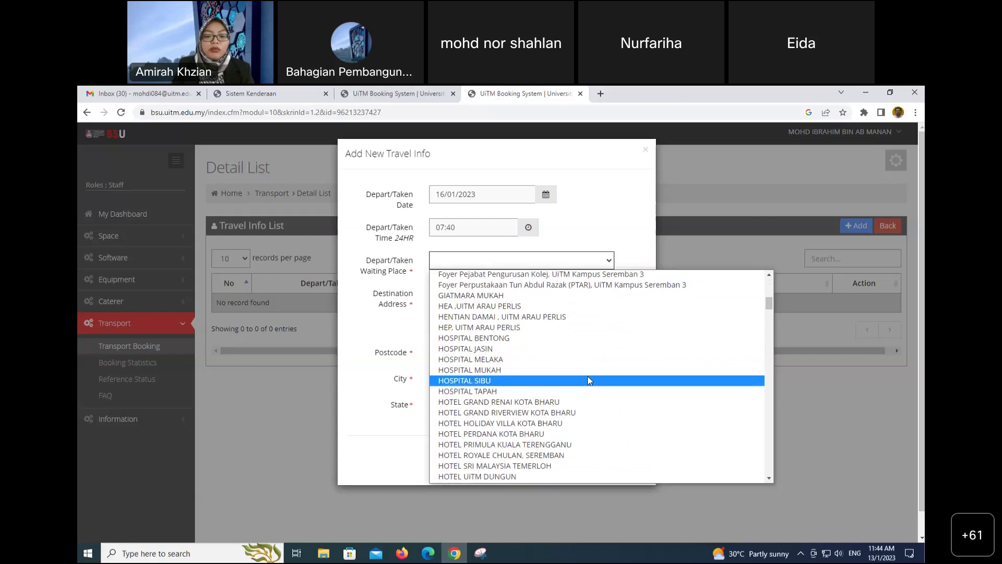
pyautogui.scroll(-3, 579, 392)
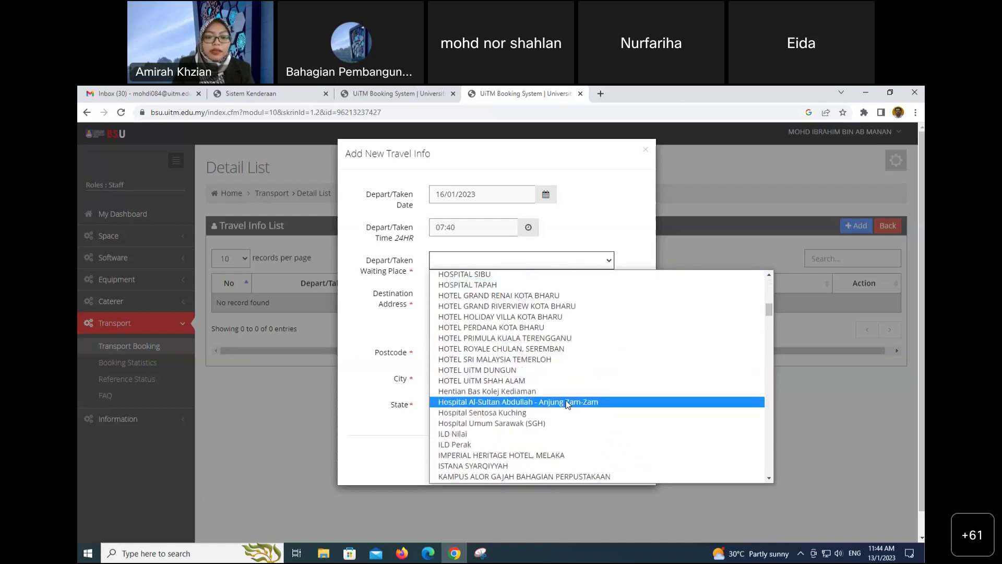
pyautogui.click(568, 402)
# Step: Fill in the travel info entry's destination address with ROYALE CHULAN on the first line and DAMANSARA on the second
pyautogui.click(588, 296)
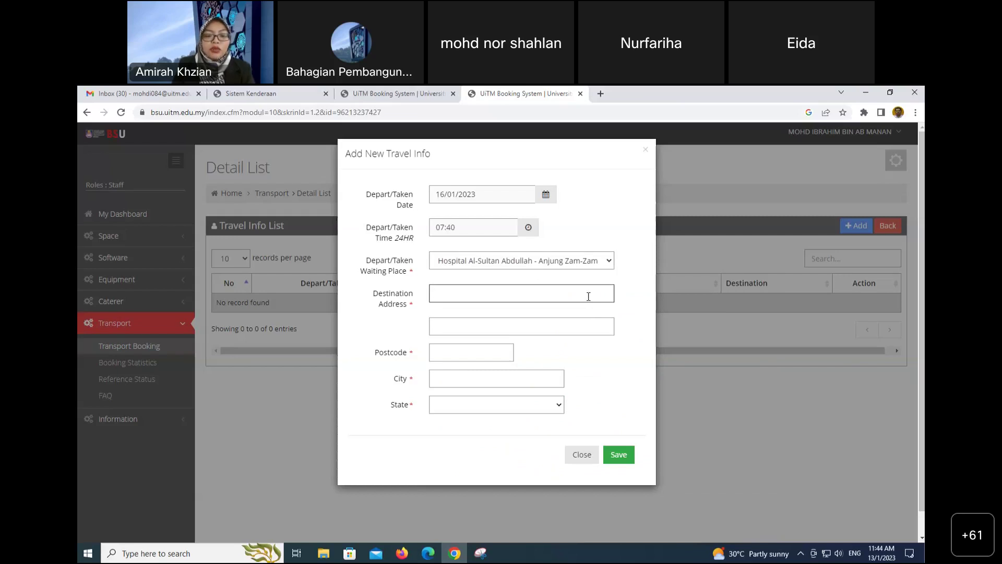
pyautogui.write('RO')
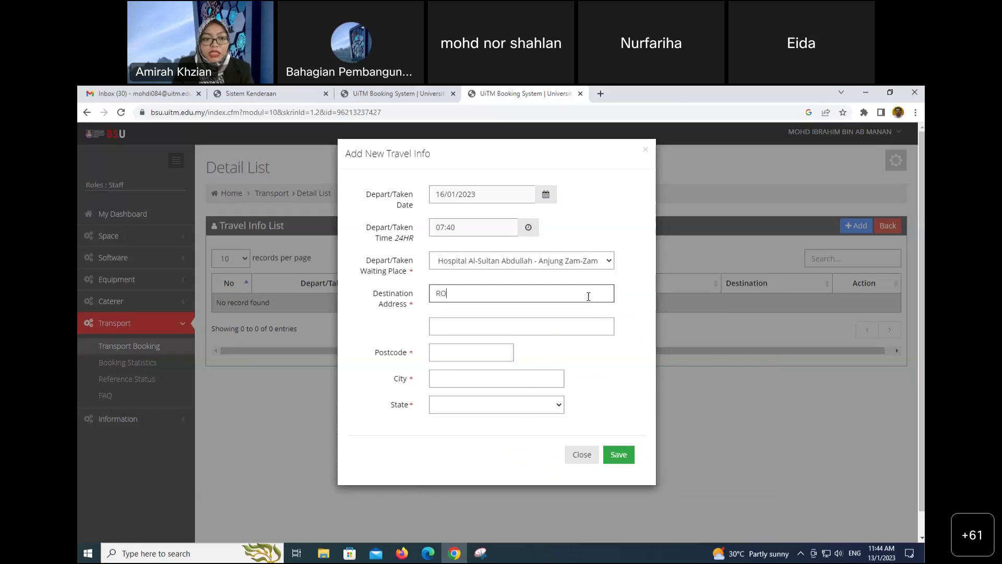
pyautogui.write('YA')
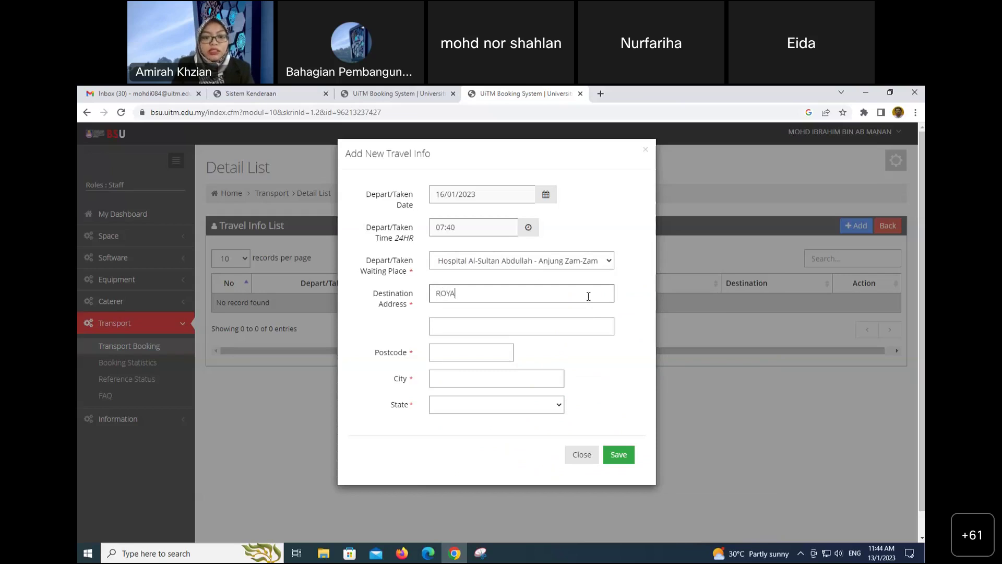
pyautogui.write('LE CHULAN')
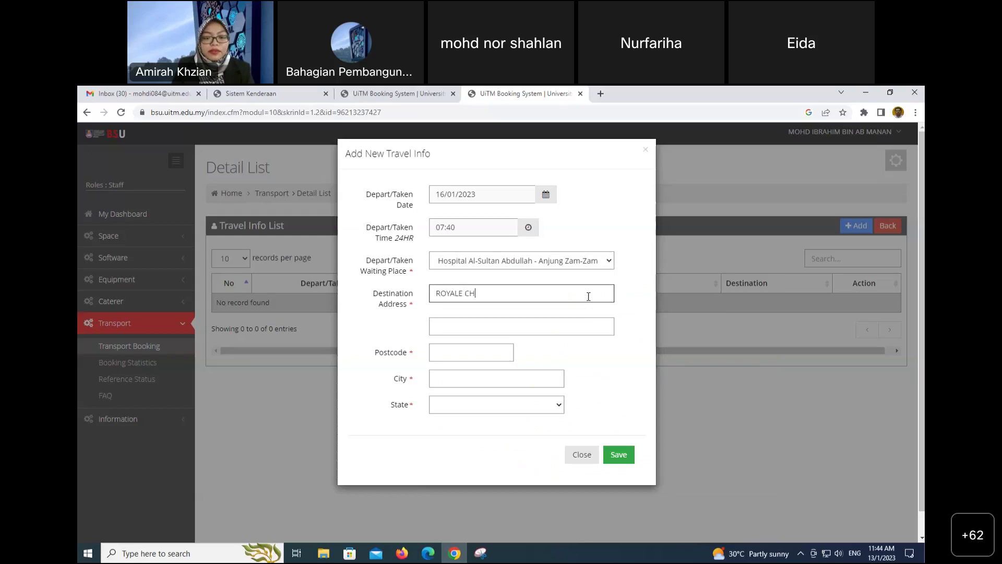
pyautogui.click(551, 332)
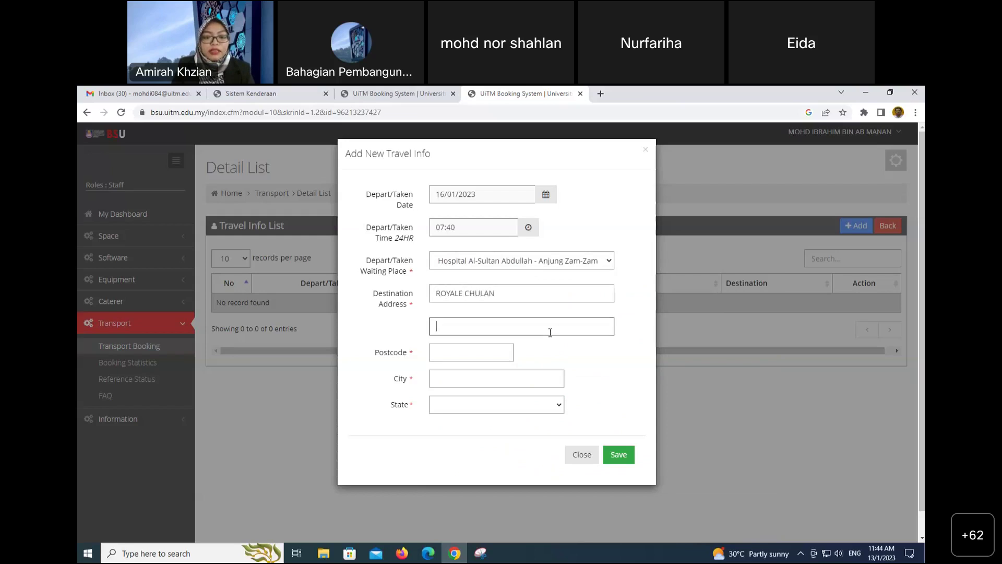
pyautogui.write('DAMANSARA')
# Step: Set the destination's postcode to 47810 and its city to PETALING JAYA
pyautogui.click(489, 350)
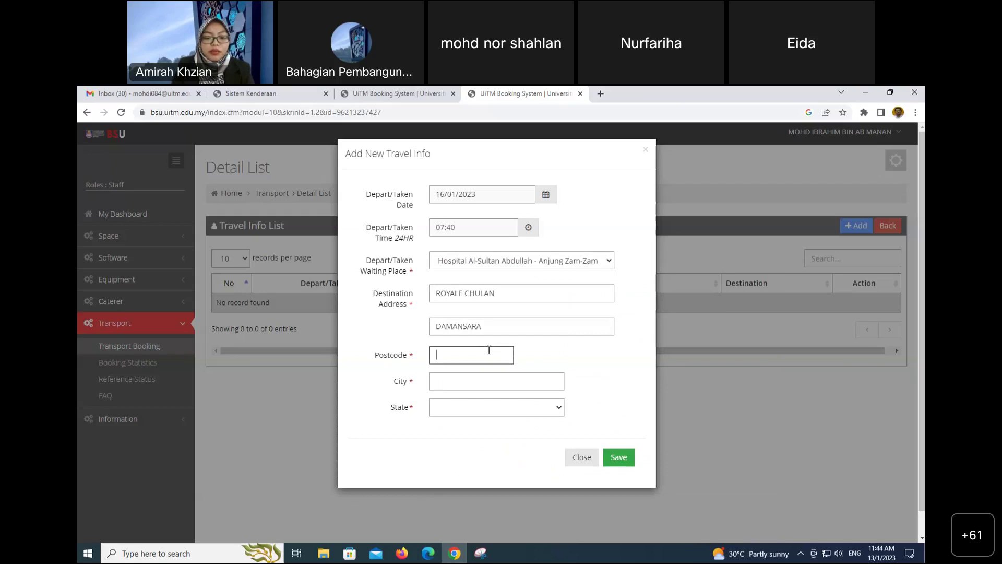
pyautogui.write('47810')
pyautogui.press('Tab')
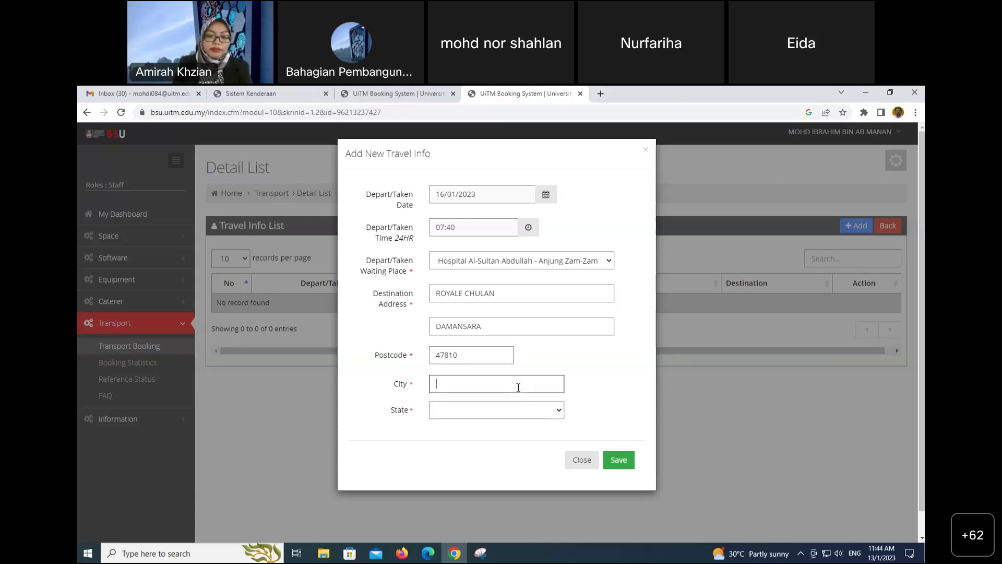
pyautogui.write('PET')
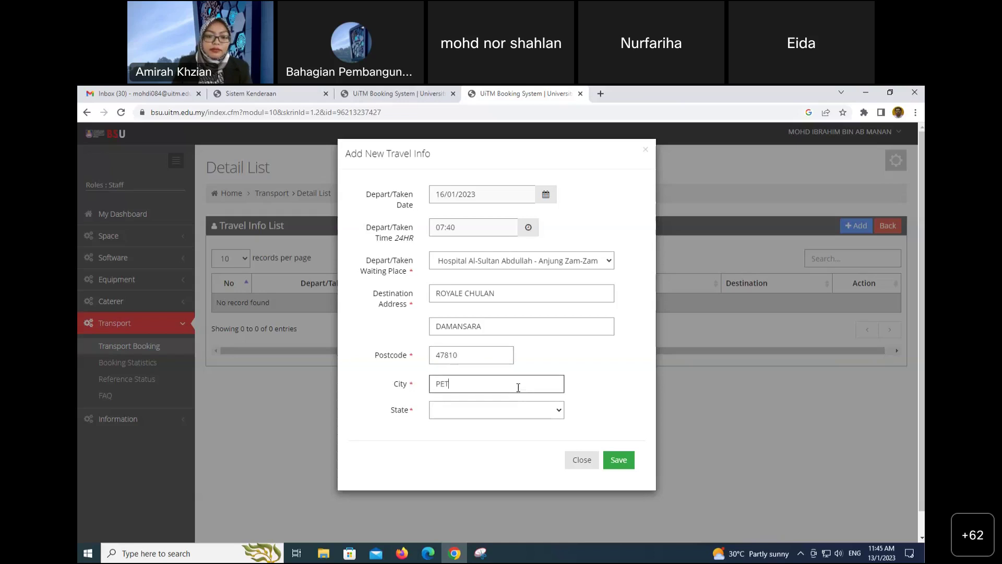
pyautogui.write('ALING JAYA')
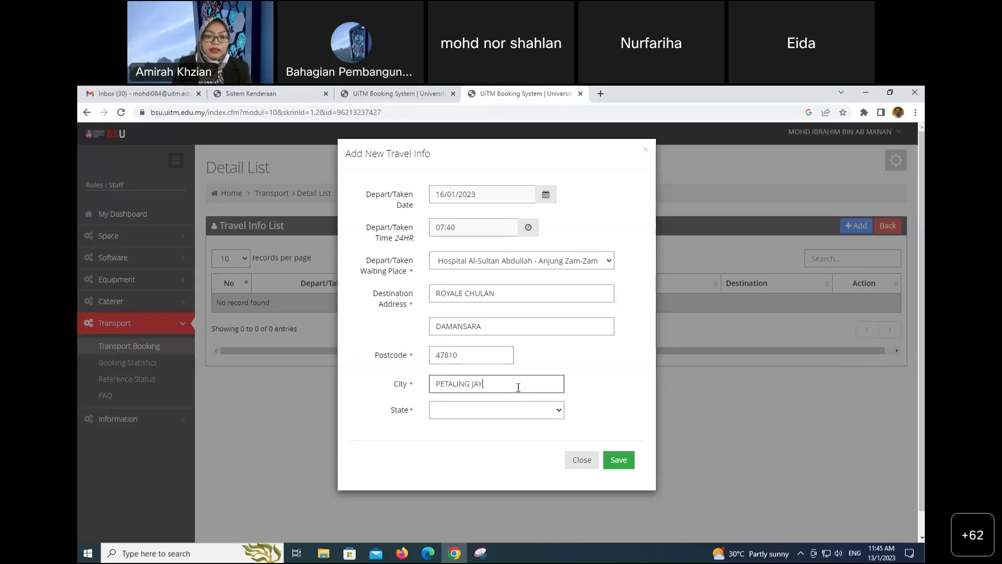
# Step: Set the destination state to Selangor and save the travel info entry, declining the browser's offer to store the address
pyautogui.click(523, 416)
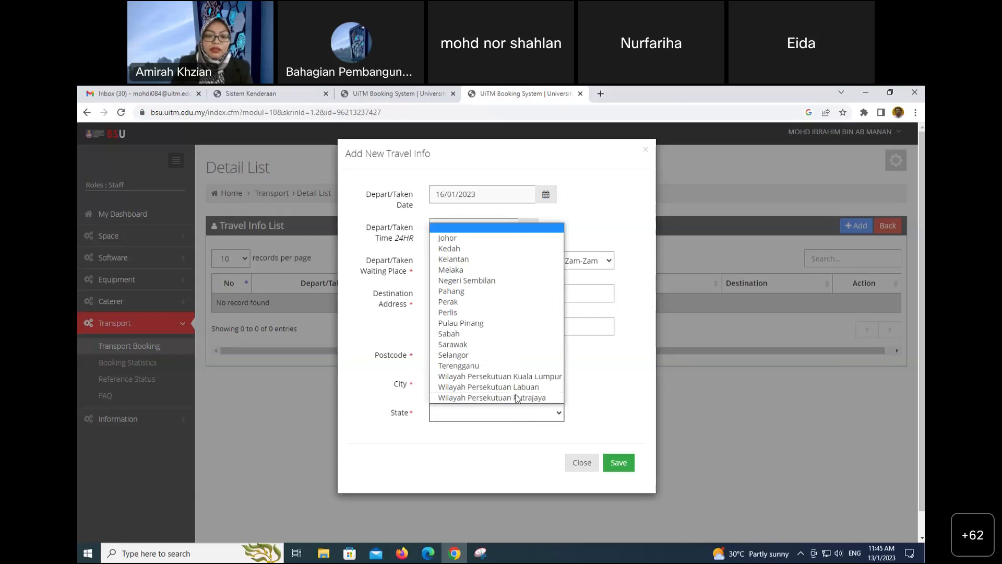
pyautogui.click(504, 357)
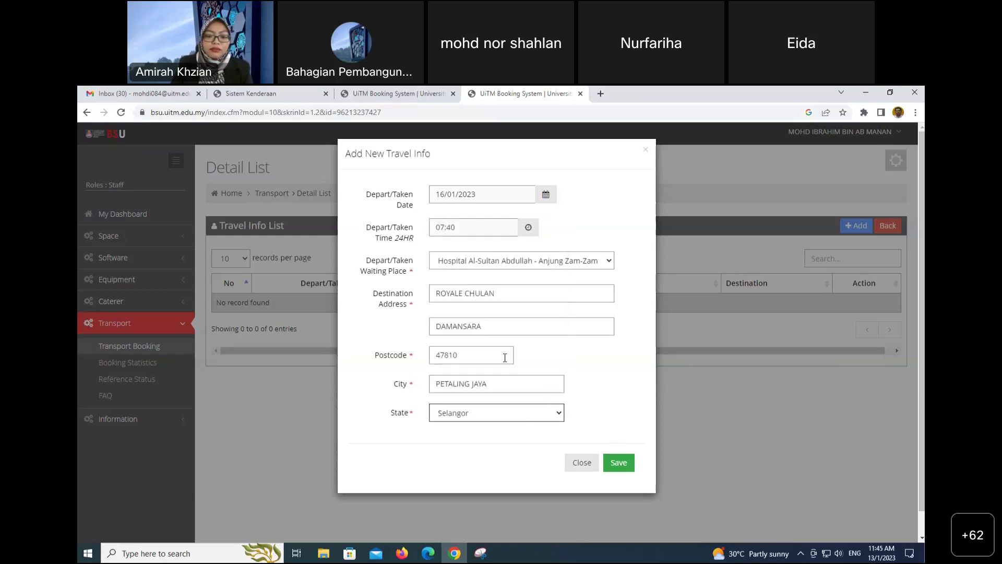
pyautogui.click(628, 466)
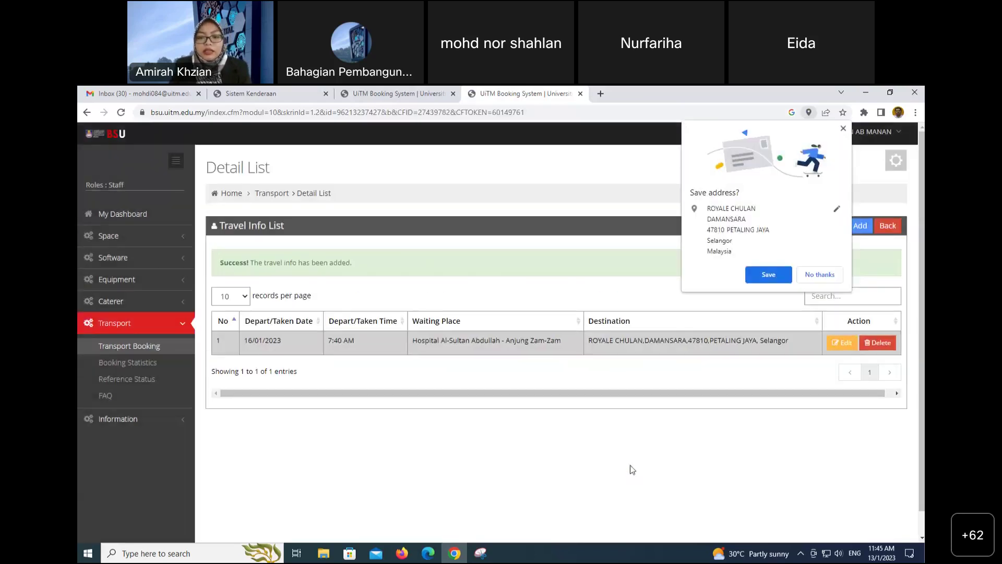
pyautogui.click(838, 275)
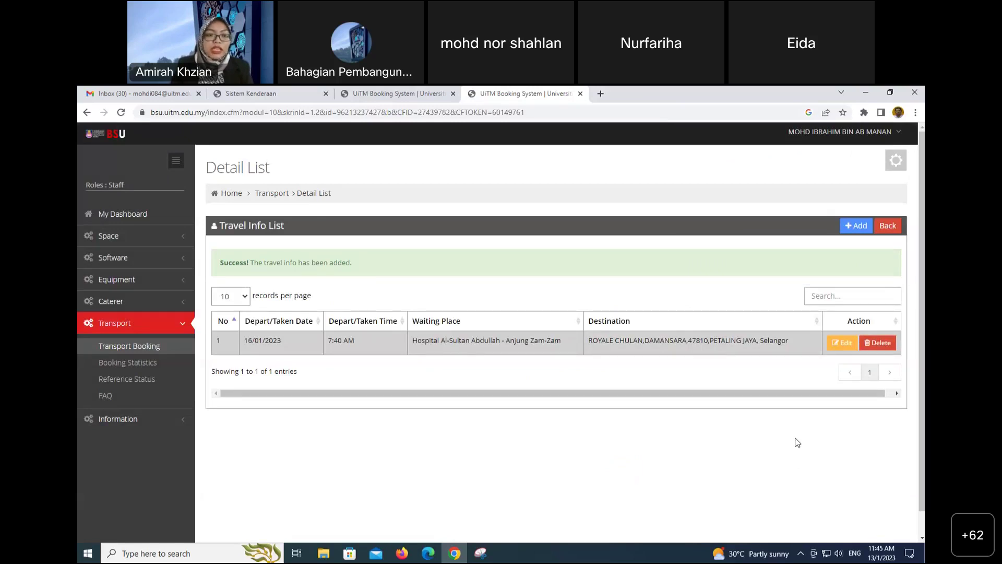
# Step: Add a second travel info entry for the return trip with the departure time 17:45
pyautogui.click(856, 227)
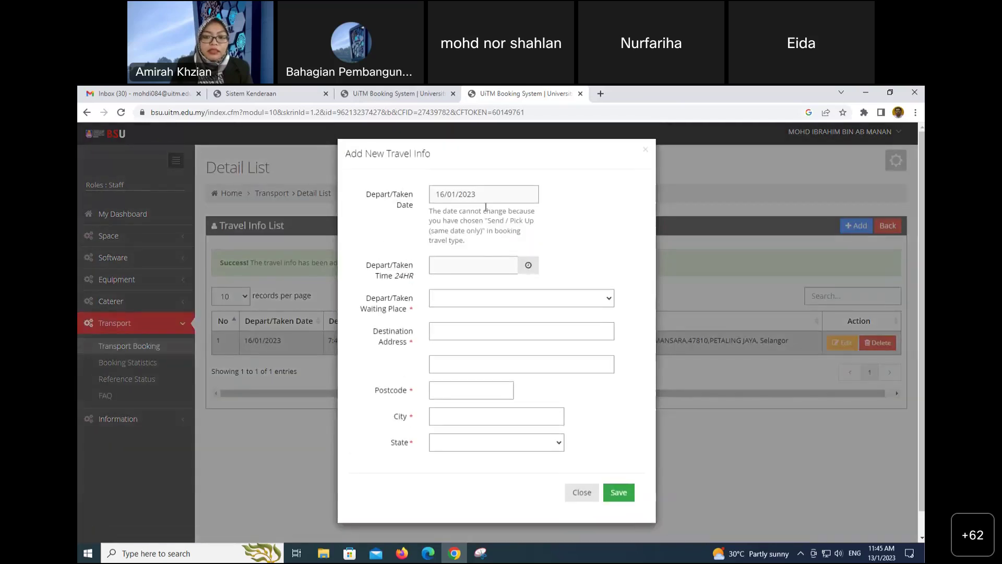
pyautogui.click(529, 267)
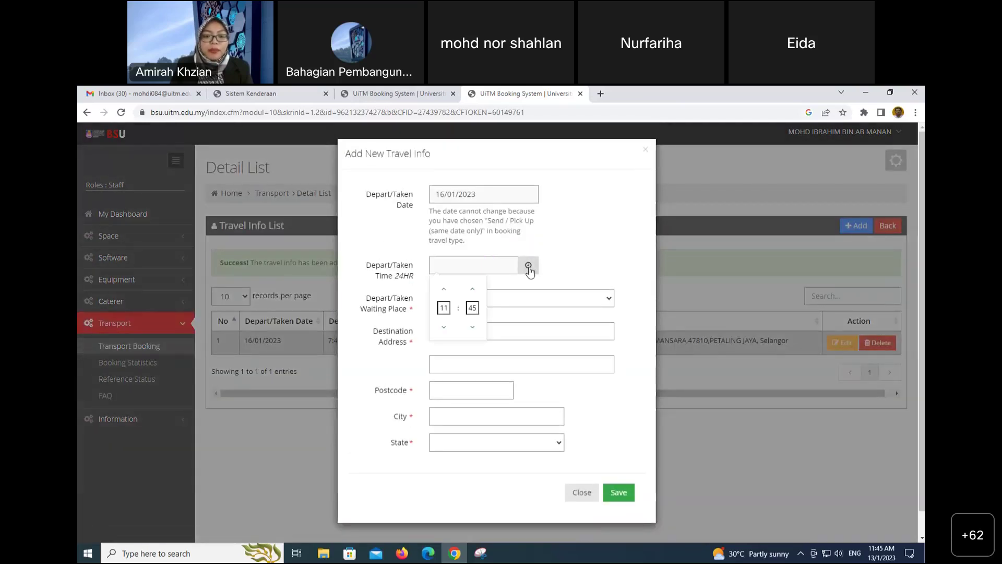
pyautogui.click(446, 328)
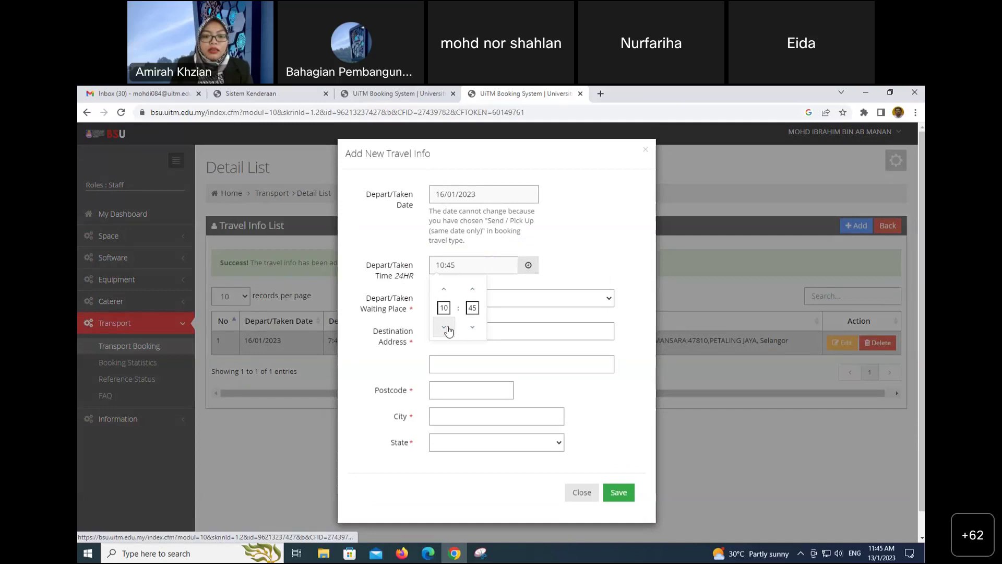
pyautogui.click(444, 290)
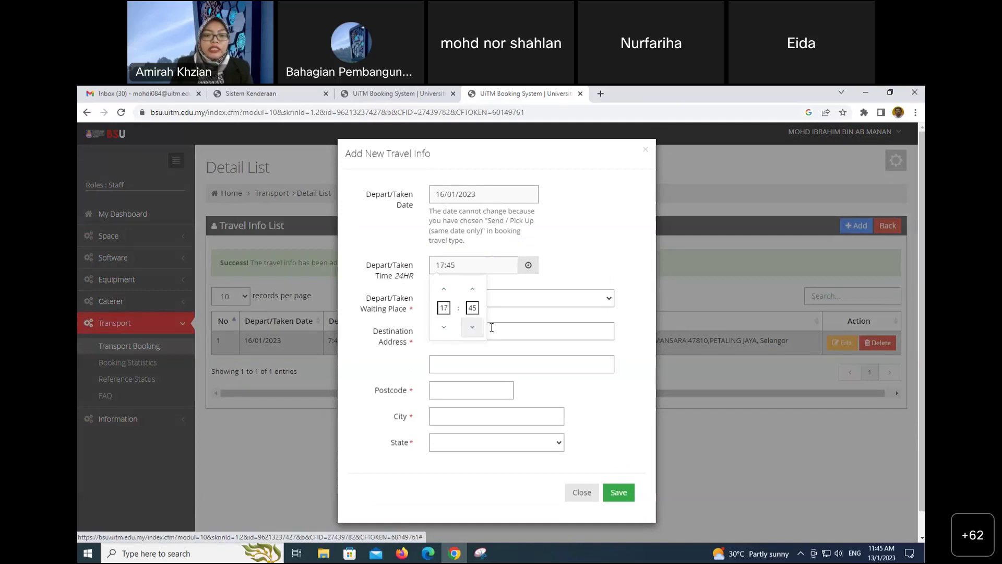
pyautogui.click(609, 277)
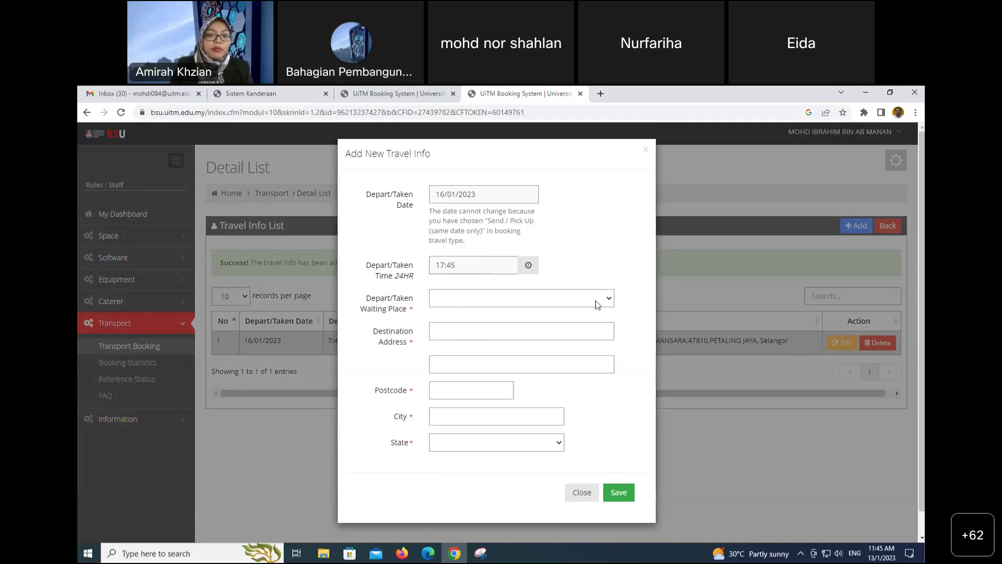
# Step: Set the return trip's waiting place to Not In Waiting Place List (excluded house area) and specify ROYALE CHULAN
pyautogui.click(597, 301)
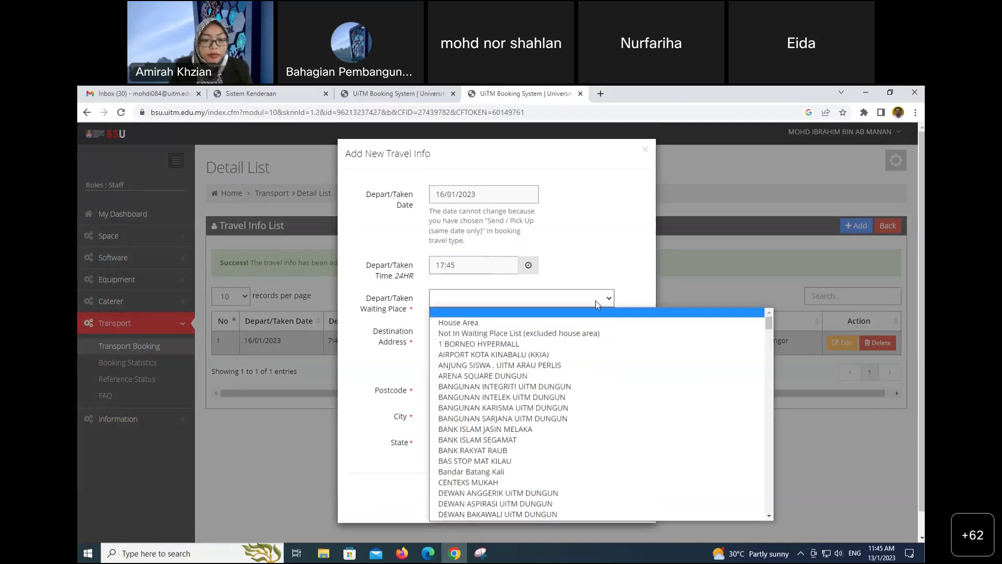
pyautogui.click(606, 330)
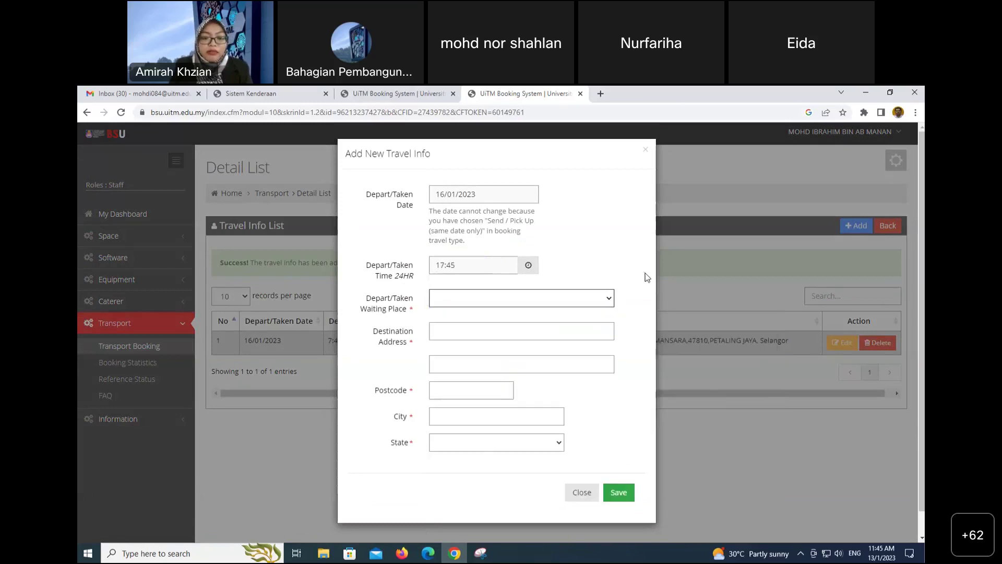
pyautogui.click(609, 298)
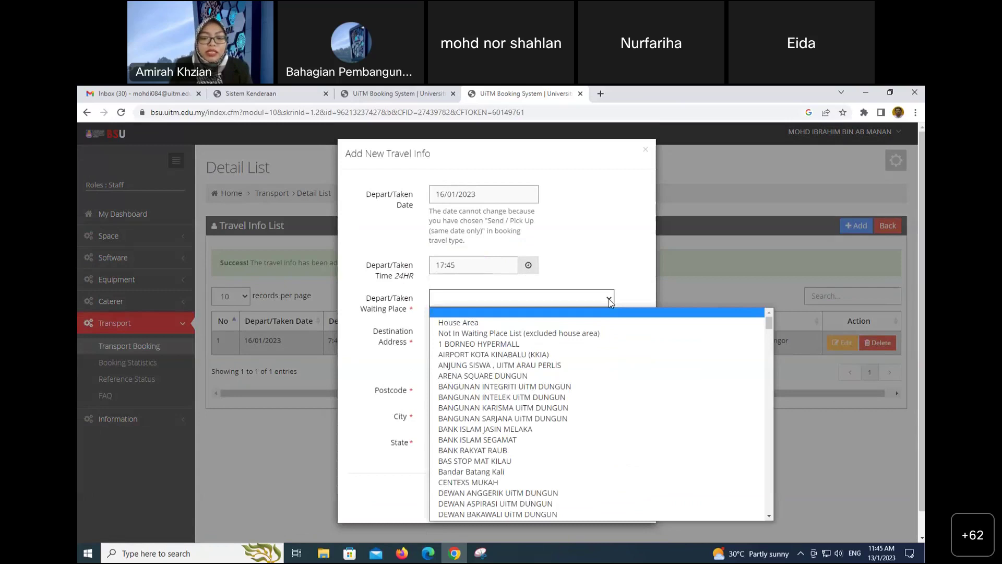
pyautogui.click(540, 332)
pyautogui.click(540, 328)
pyautogui.write('ROYAL')
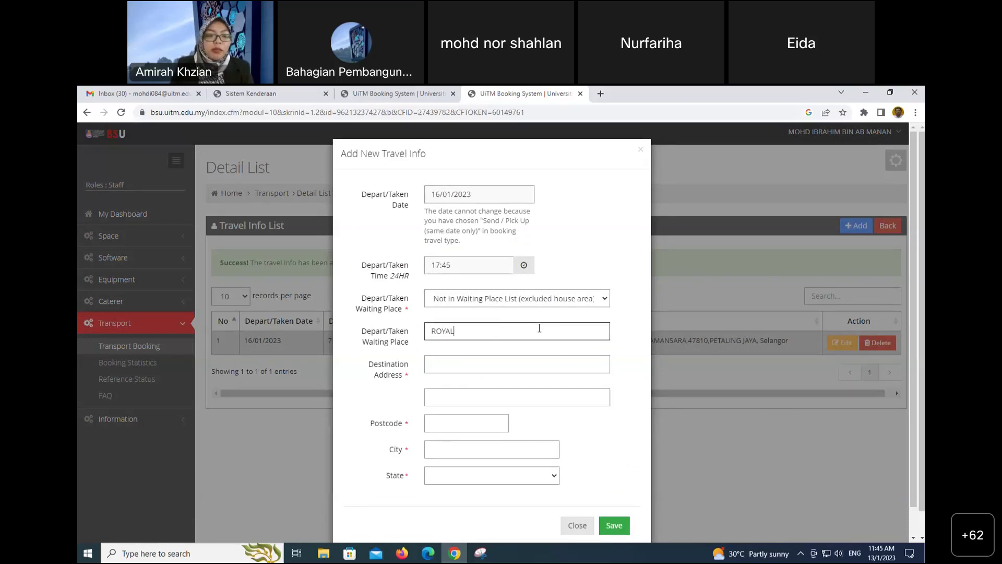
pyautogui.write('E')
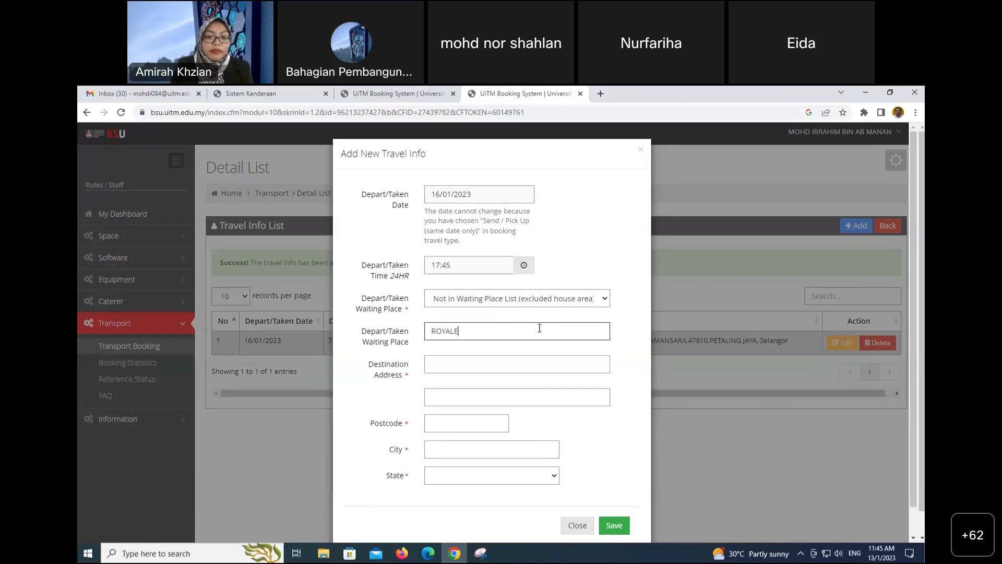
pyautogui.write(' CHULAN')
# Step: Fill in the return trip's destination address with HOSPITAL AL-SULTAN ABDULLAH on the first line and UITM on the second
pyautogui.click(499, 368)
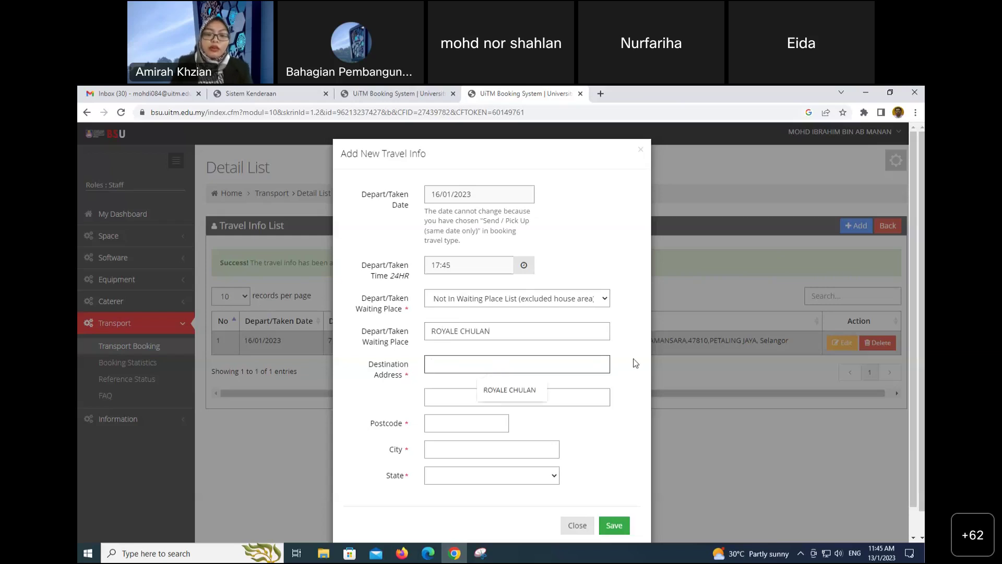
pyautogui.write('H')
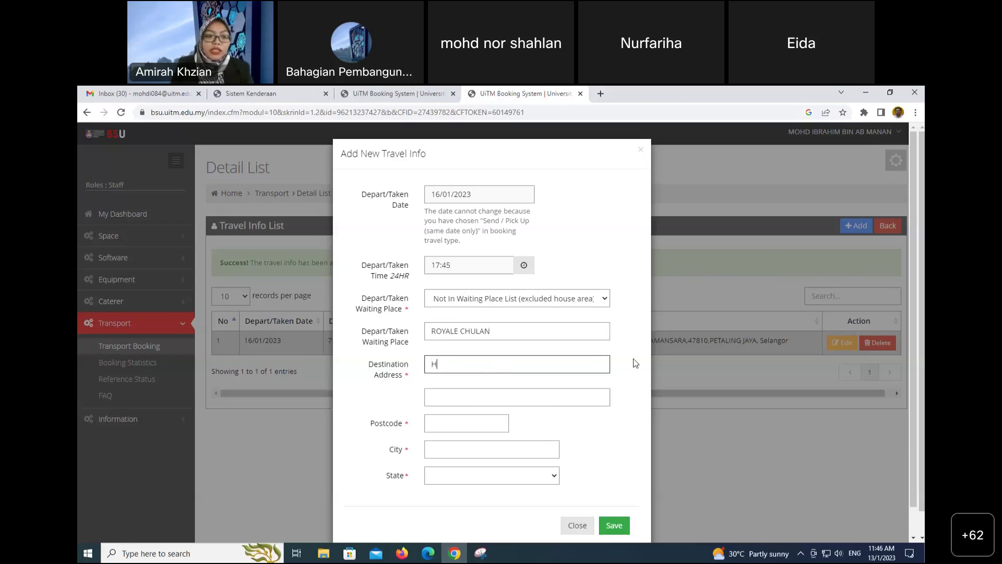
pyautogui.write('OSPITAL')
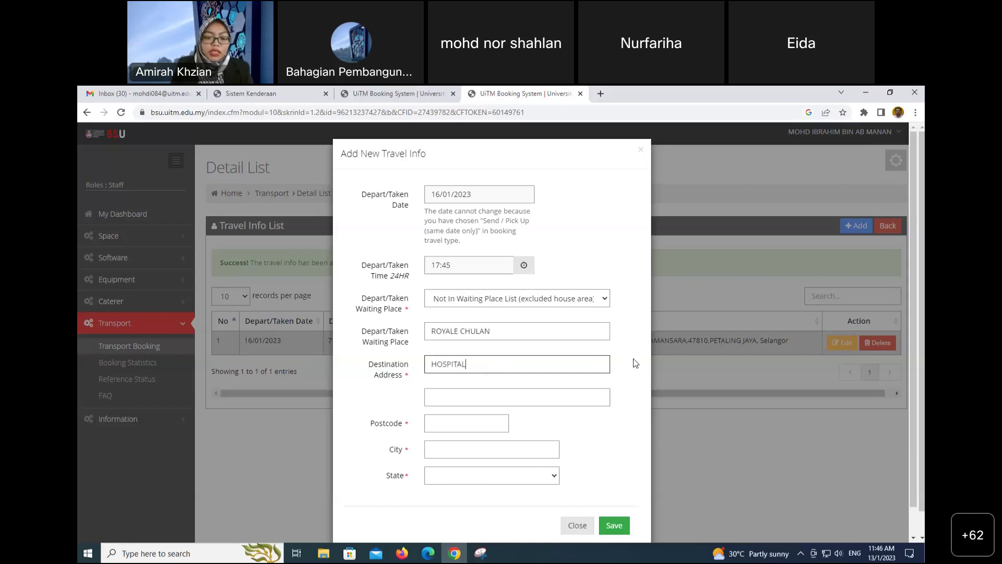
pyautogui.write(' AL-SULTA')
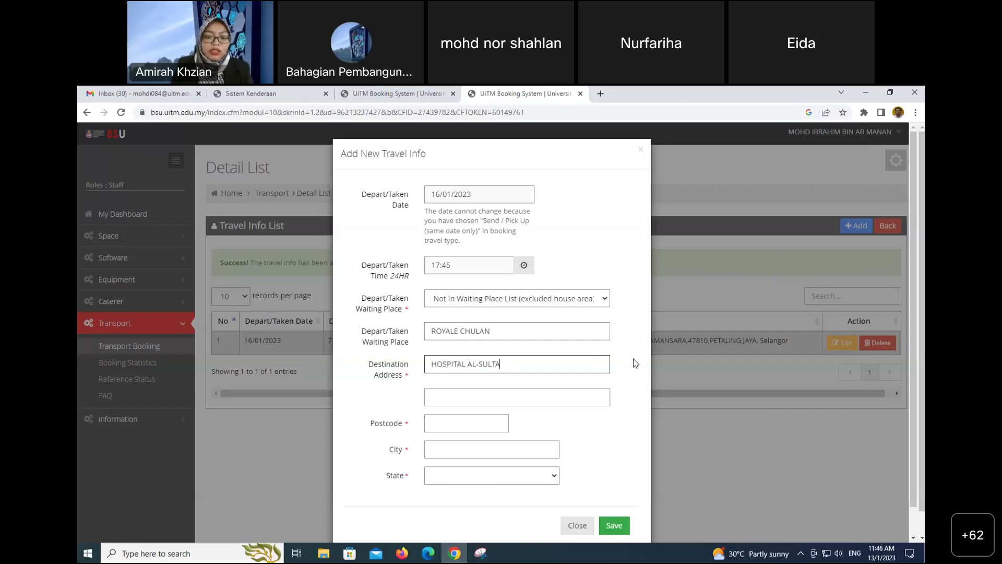
pyautogui.write('N ABDULLAH')
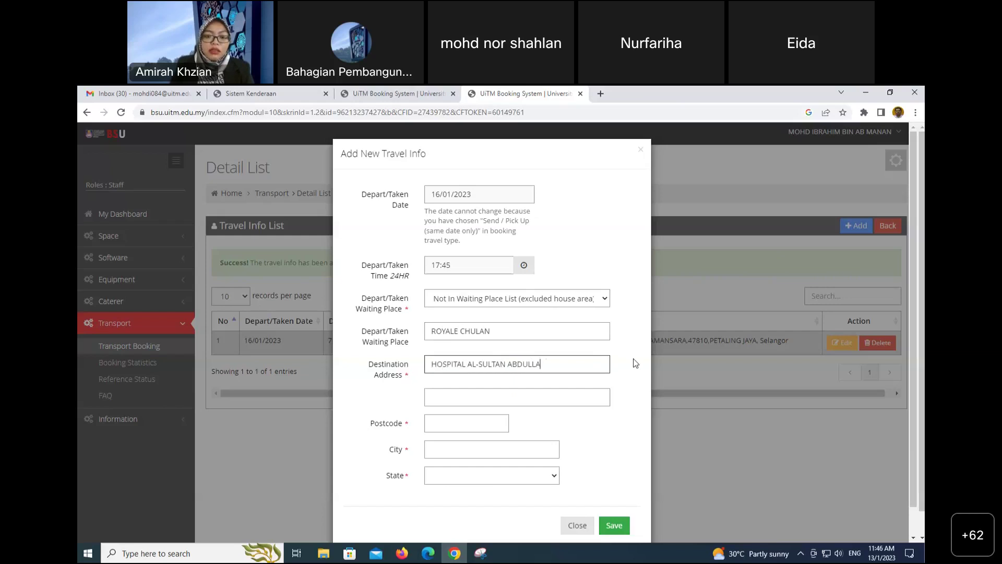
pyautogui.click(579, 395)
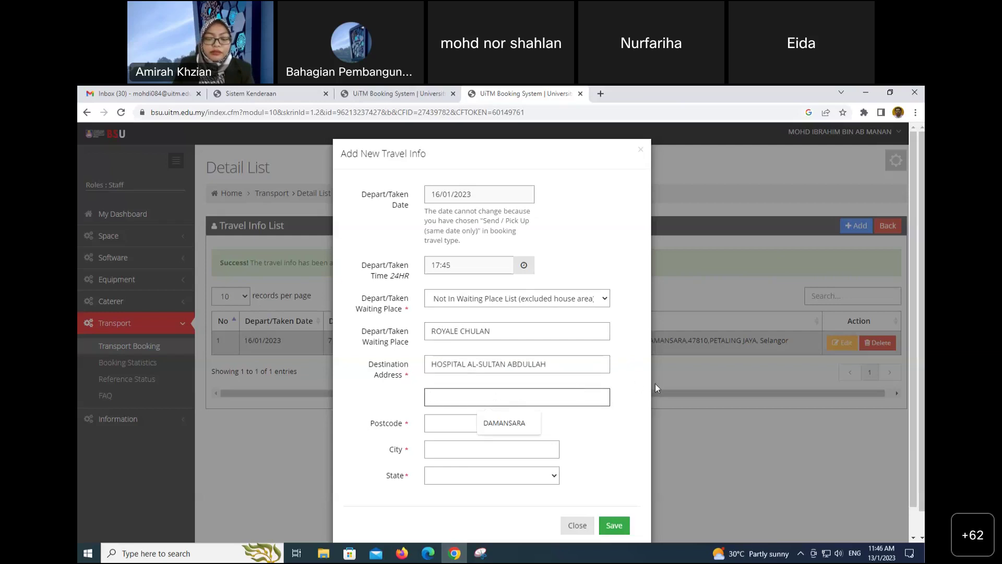
pyautogui.write('UITM')
# Step: Complete the return destination with postcode 42300, city PUNCAK ALAM and state Selangor
pyautogui.click(433, 424)
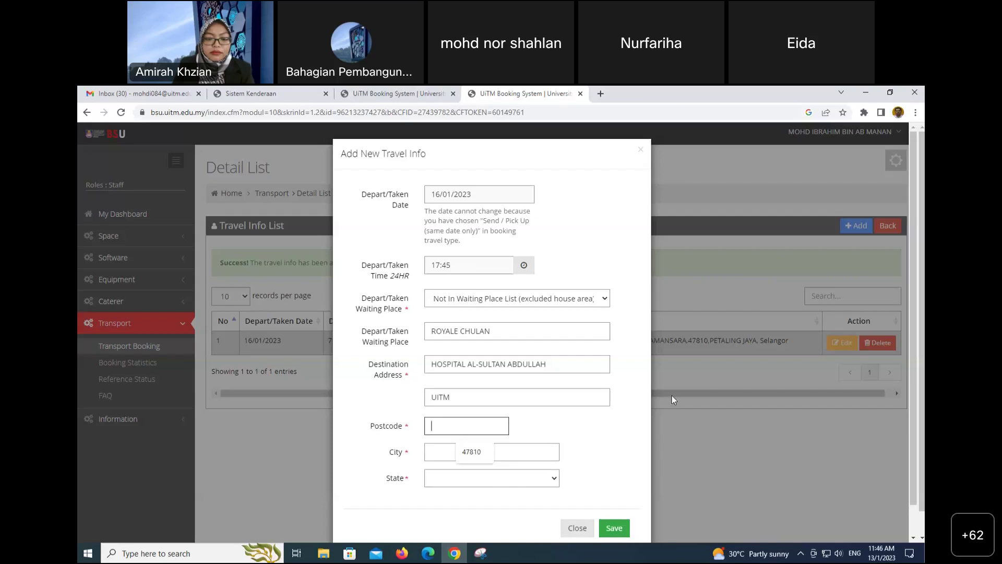
pyautogui.write('42300')
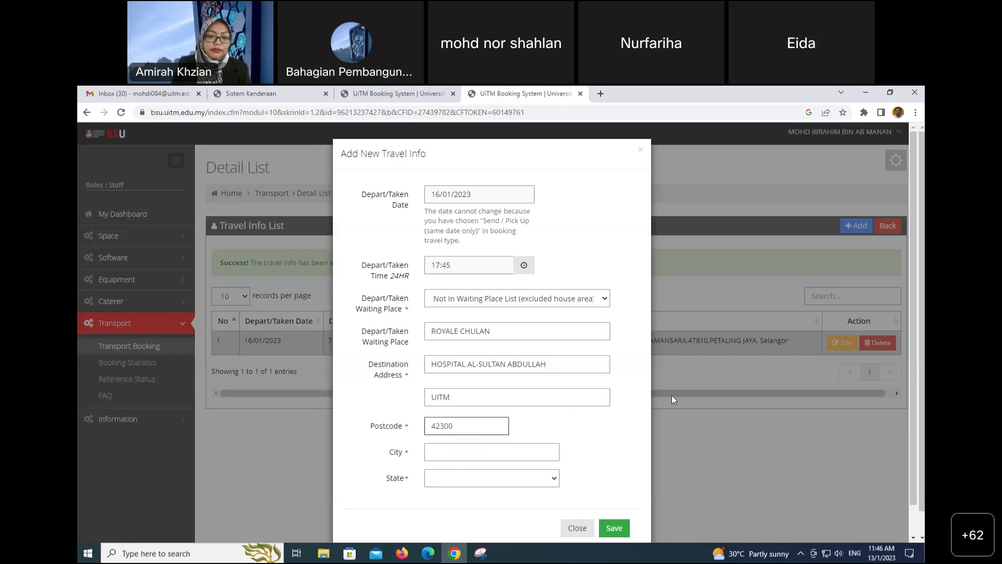
pyautogui.click(497, 452)
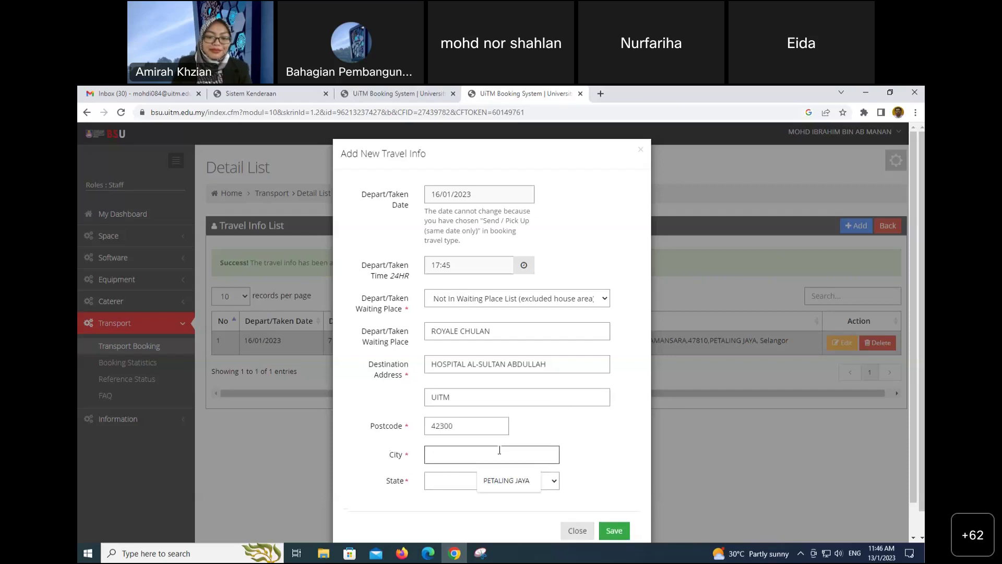
pyautogui.write('PUN')
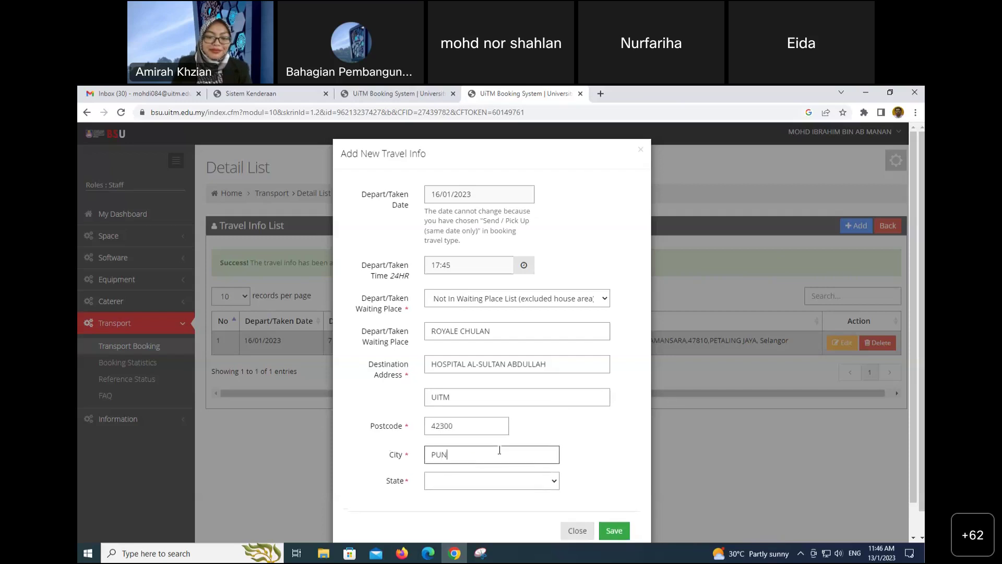
pyautogui.write('CAK ALAM')
pyautogui.click(558, 480)
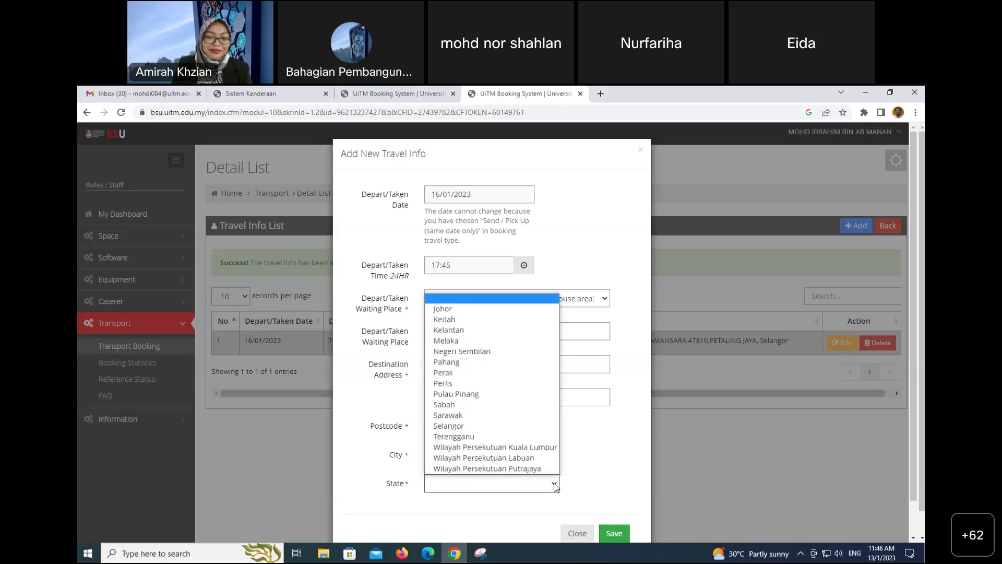
pyautogui.click(520, 431)
pyautogui.scroll(-1, 607, 431)
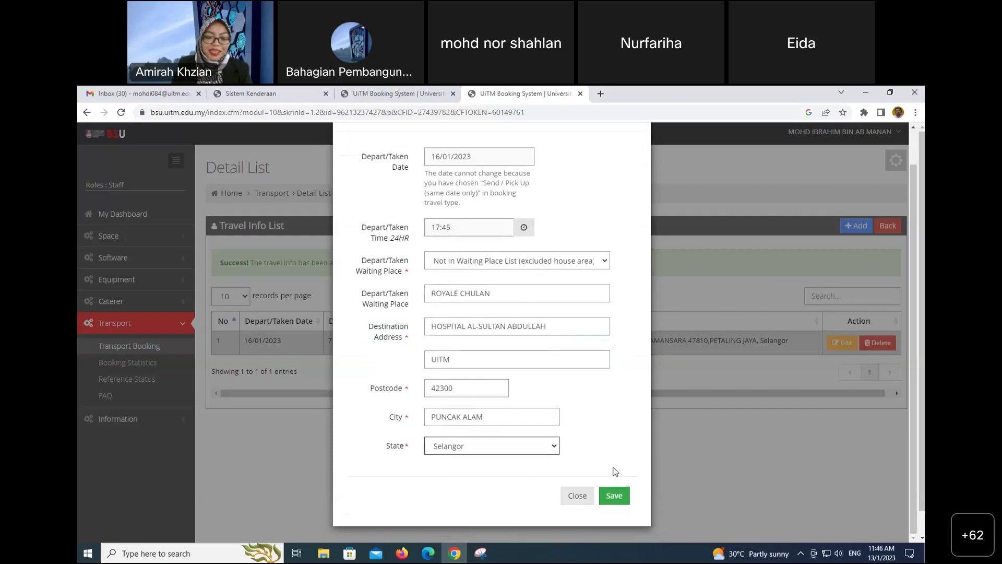
# Step: Save the return travel info, decline storing the address in the browser, and return to the transport booking list
pyautogui.click(618, 500)
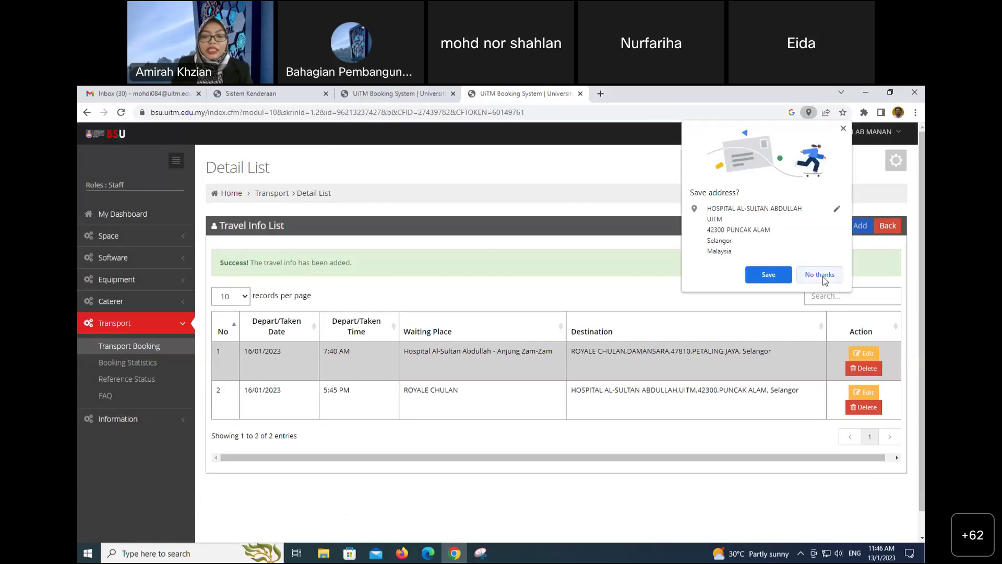
pyautogui.click(820, 274)
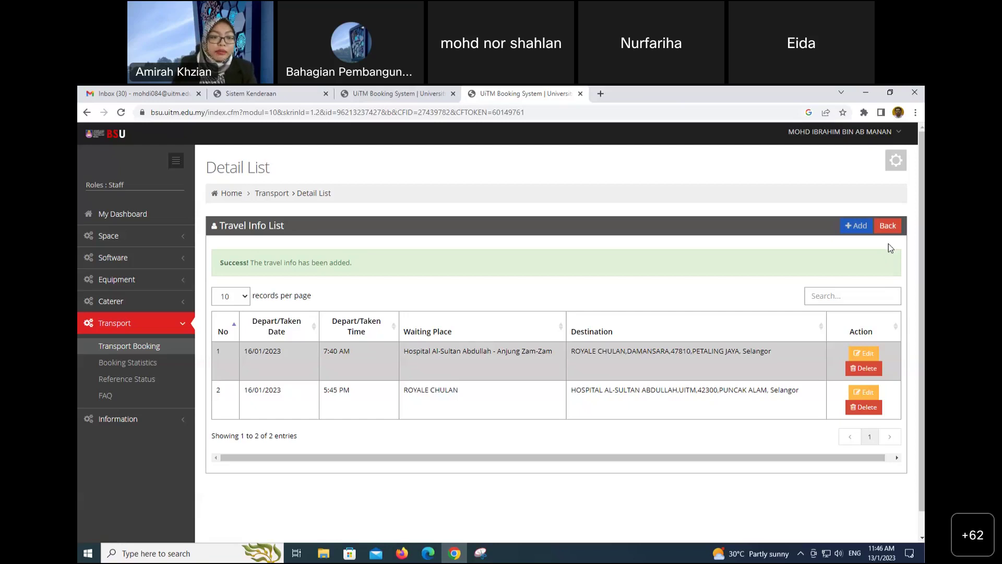
pyautogui.click(888, 228)
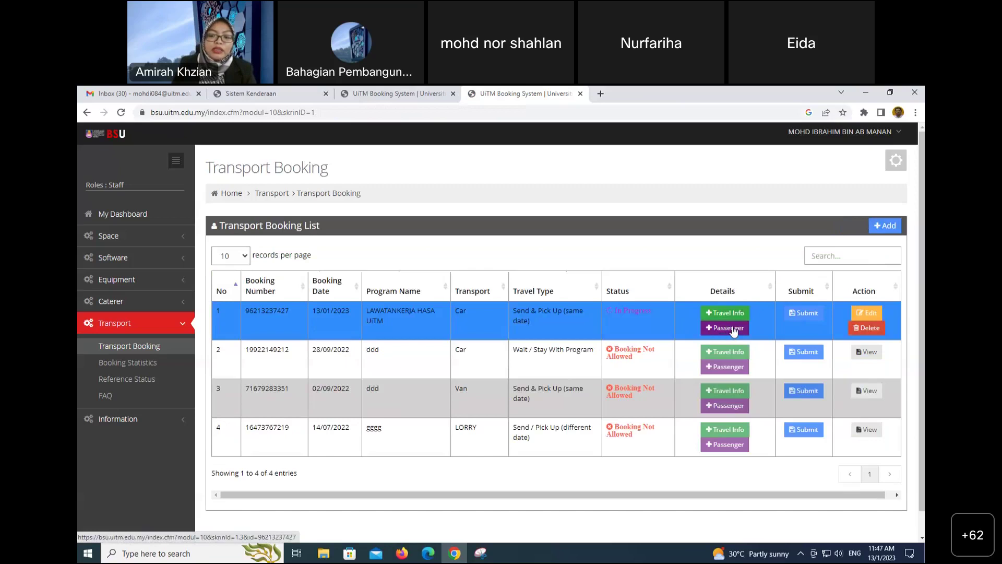
# Step: Start adding a passenger to the LAWATANKERJA HASA UITM booking and set the passenger type to Staff UiTM
pyautogui.click(734, 329)
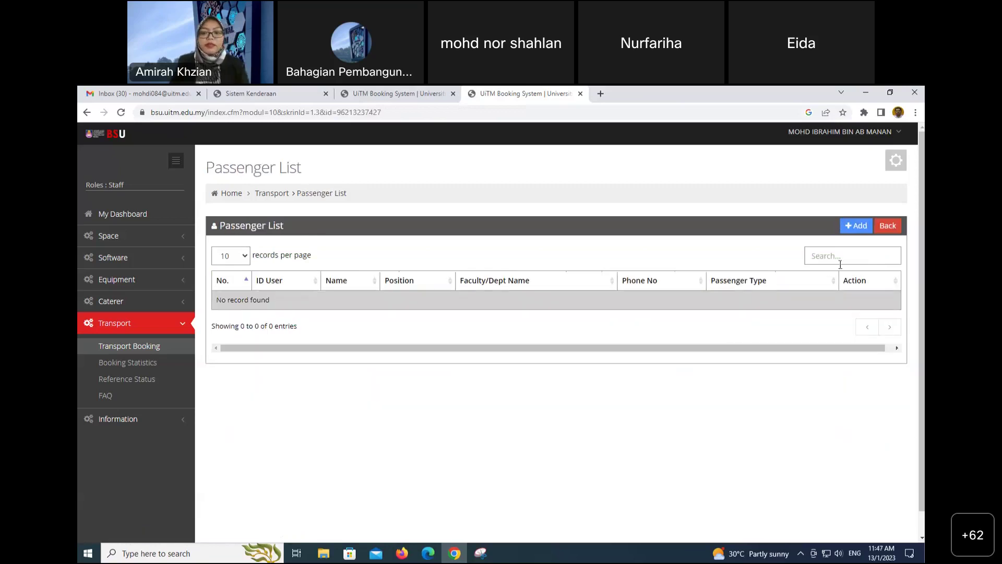
pyautogui.click(849, 230)
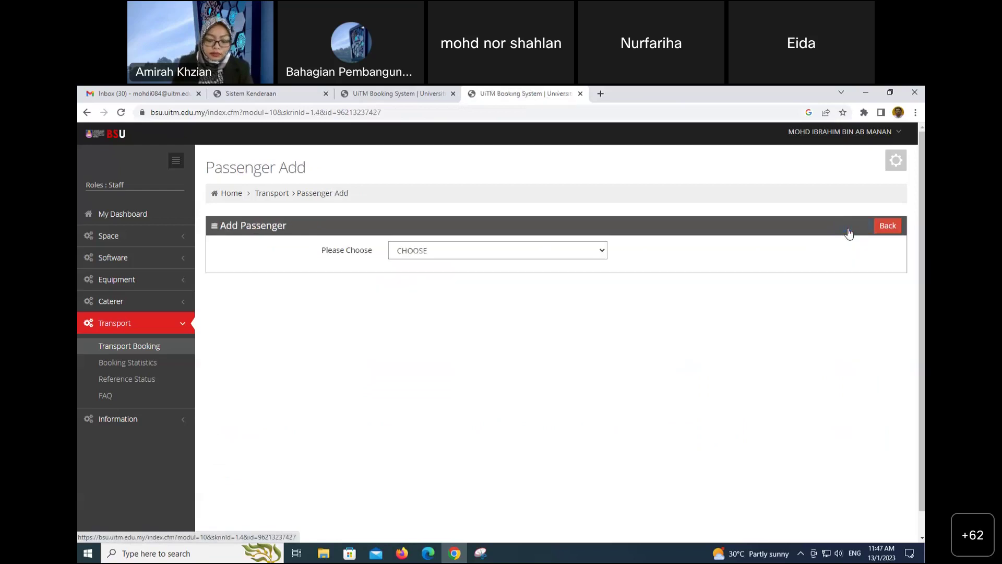
pyautogui.click(525, 253)
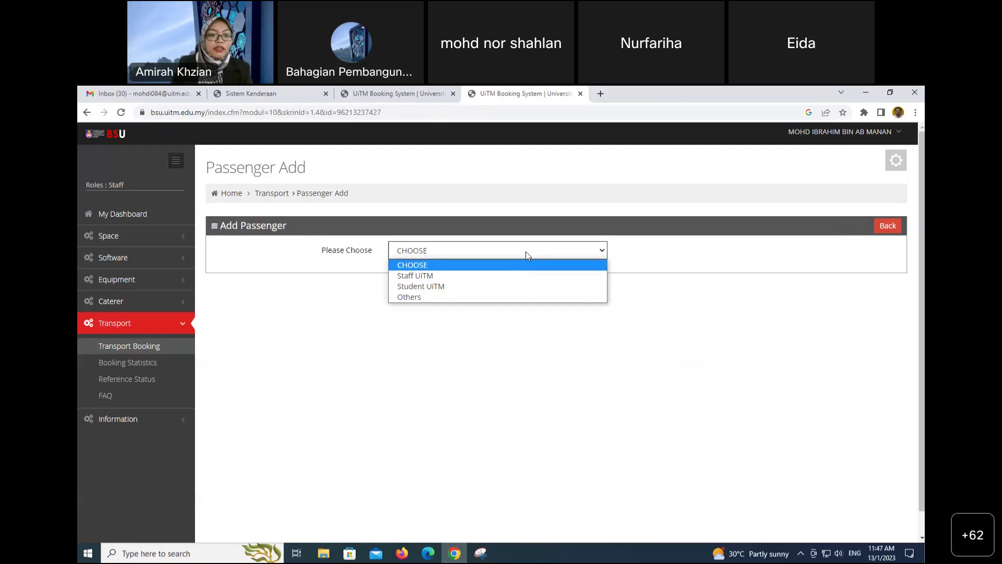
pyautogui.click(514, 276)
pyautogui.click(532, 254)
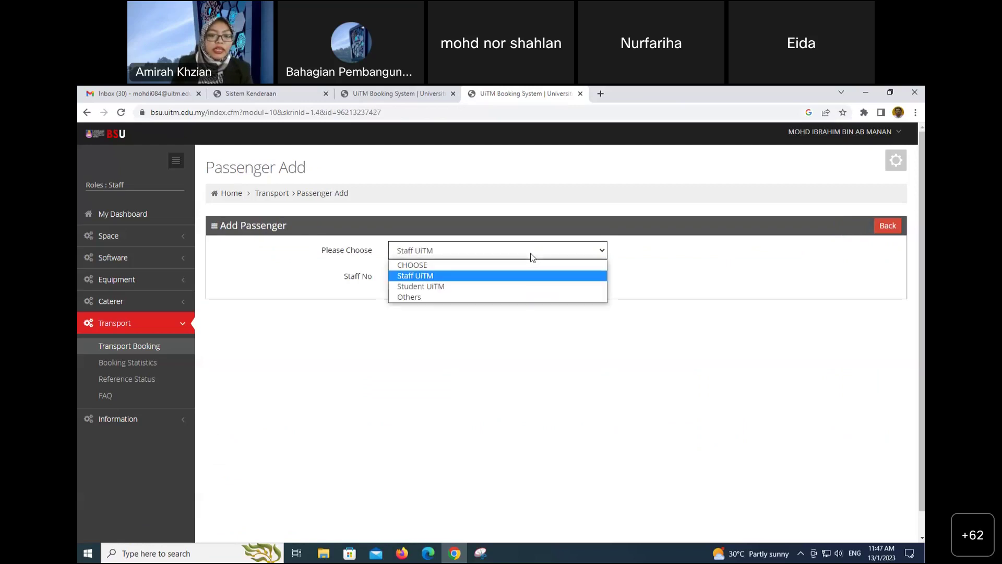
pyautogui.click(516, 287)
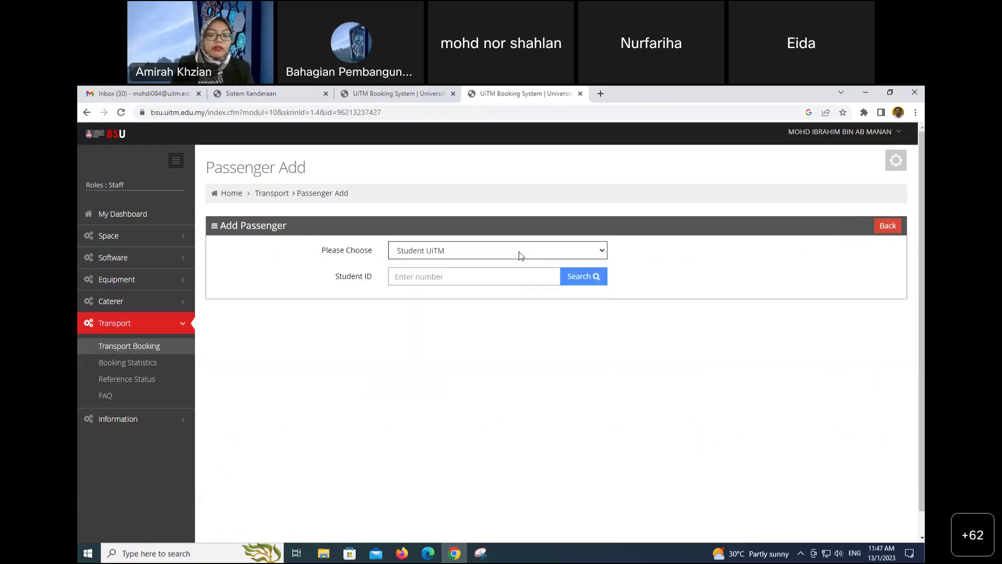
pyautogui.click(519, 253)
pyautogui.click(503, 277)
# Step: Look up the first passenger by staff number and submit the retrieved staff details to the passenger list
pyautogui.click(498, 282)
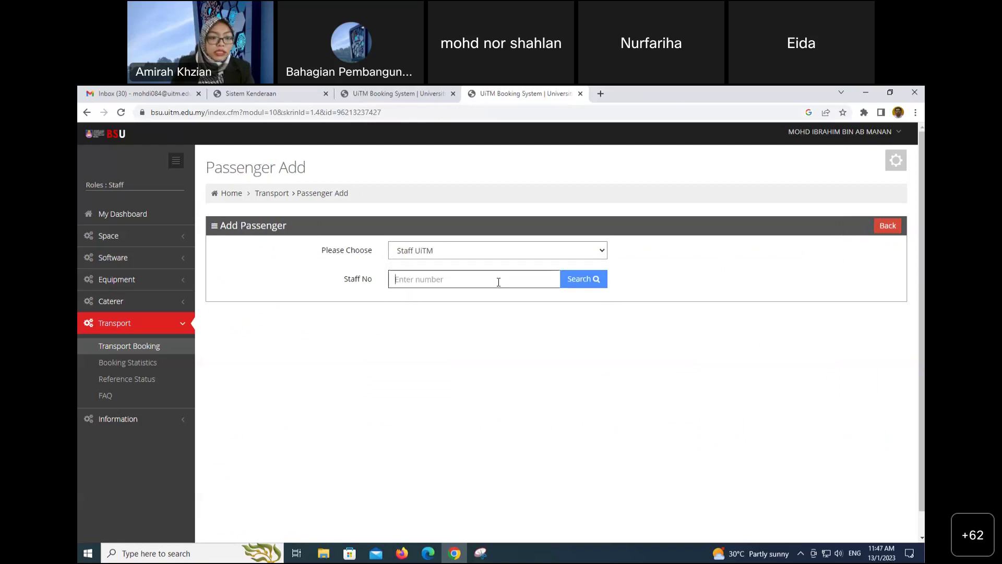
pyautogui.write('353')
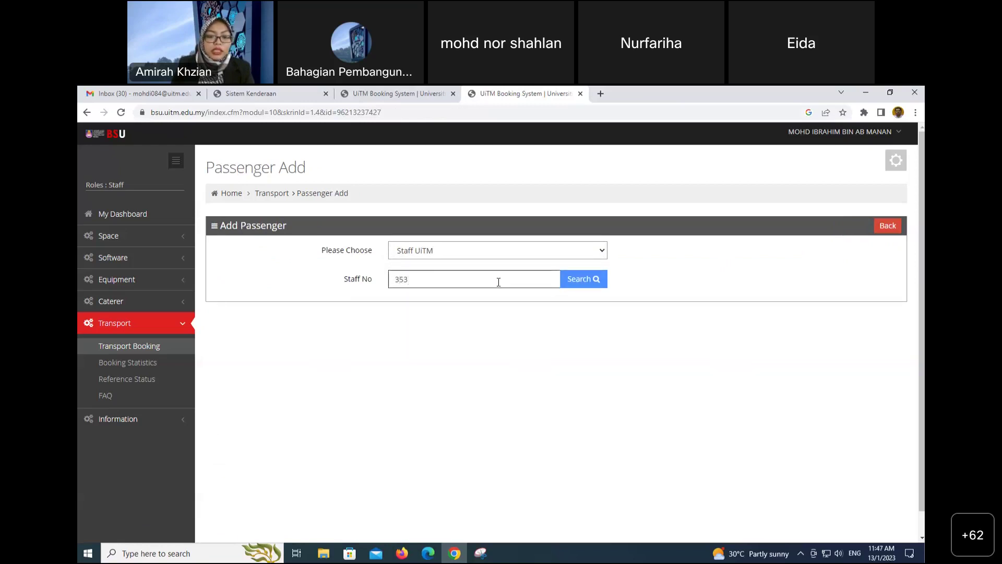
pyautogui.write('469')
pyautogui.click(585, 290)
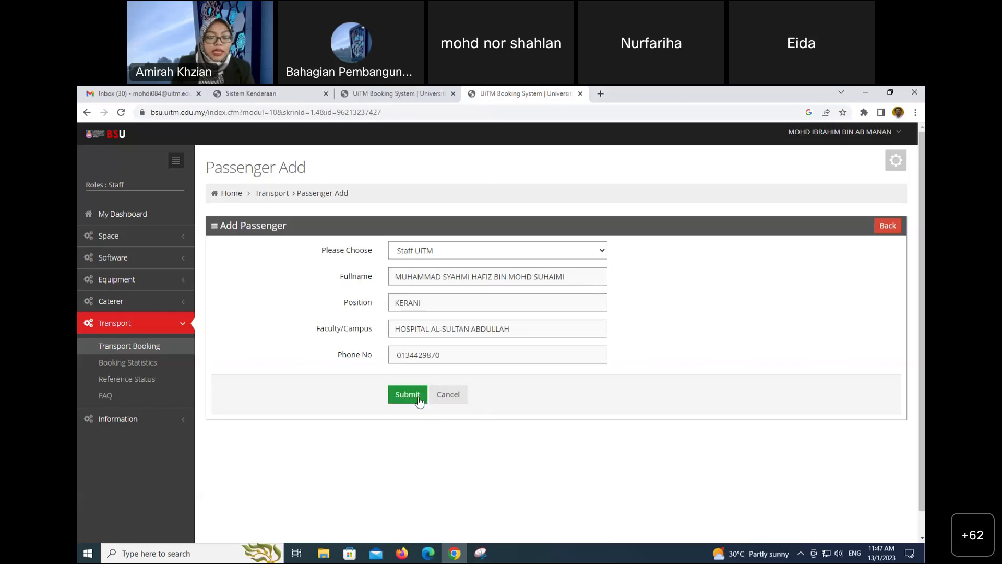
pyautogui.click(407, 394)
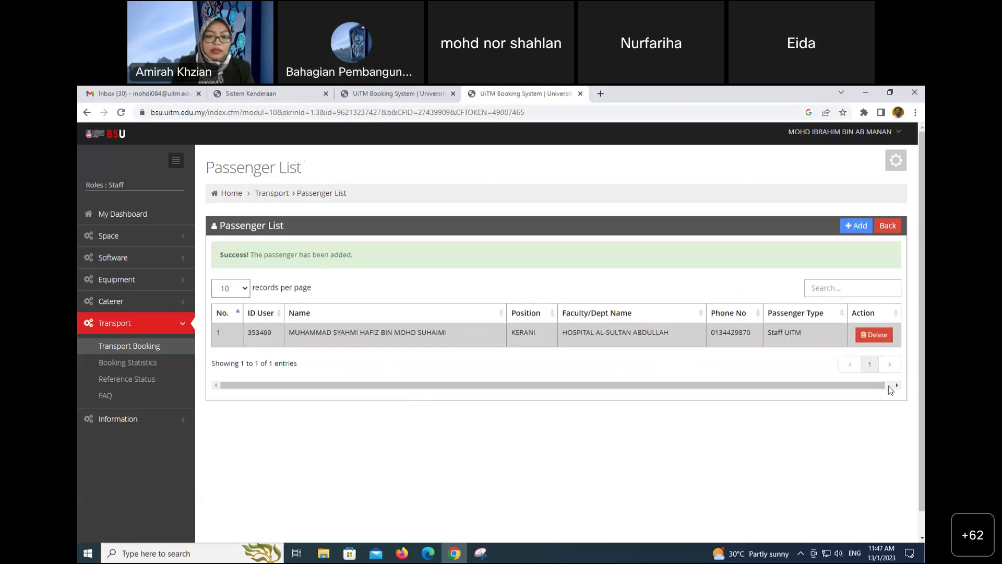
# Step: Start adding a second passenger with the passenger type Staff UiTM
pyautogui.click(855, 232)
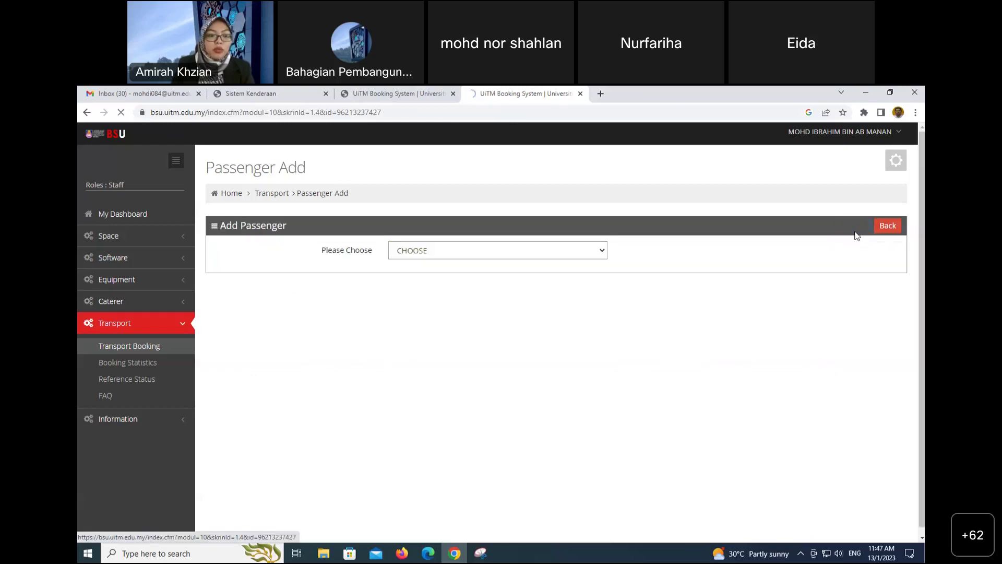
pyautogui.click(603, 254)
pyautogui.click(577, 273)
# Step: Try to look up the second passenger by staff number
pyautogui.click(486, 276)
pyautogui.write('315806')
pyautogui.click(580, 286)
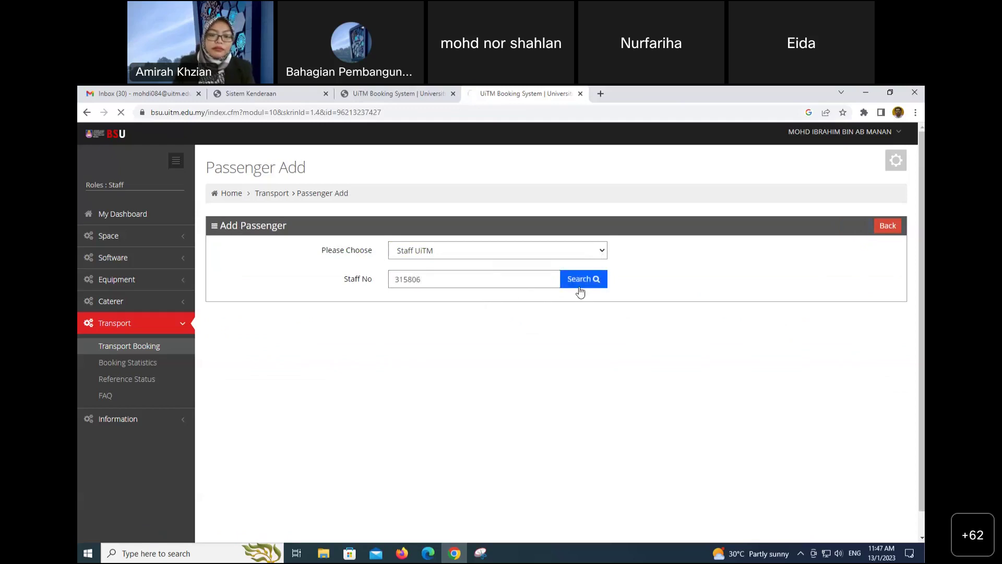
pyautogui.click(489, 249)
pyautogui.click(546, 268)
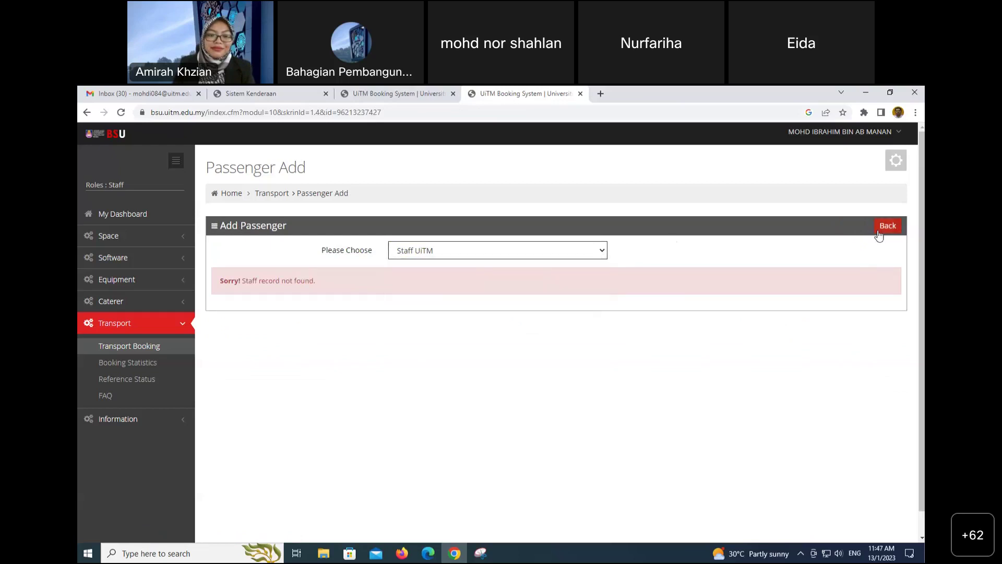
# Step: Reselect Staff UiTM, look up the second passenger by the corrected staff number, and submit the retrieved details
pyautogui.click(522, 255)
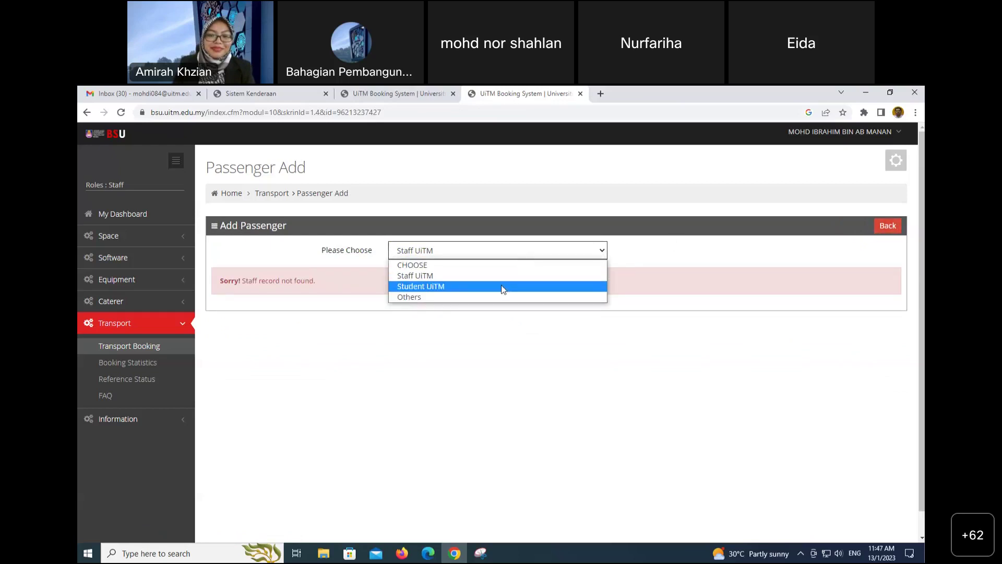
pyautogui.click(503, 286)
pyautogui.click(496, 256)
pyautogui.click(456, 279)
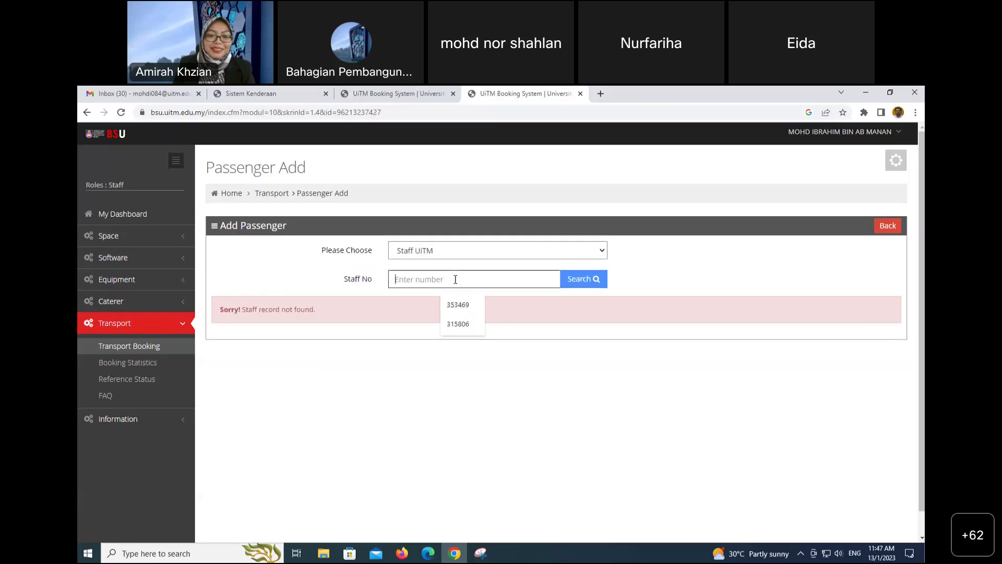
pyautogui.write('315')
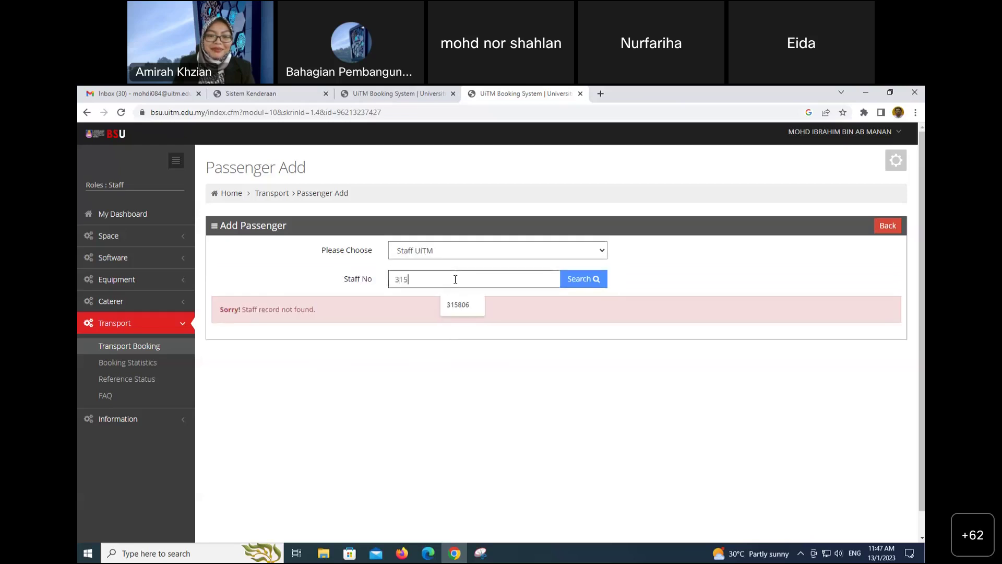
pyautogui.write('805')
pyautogui.click(579, 281)
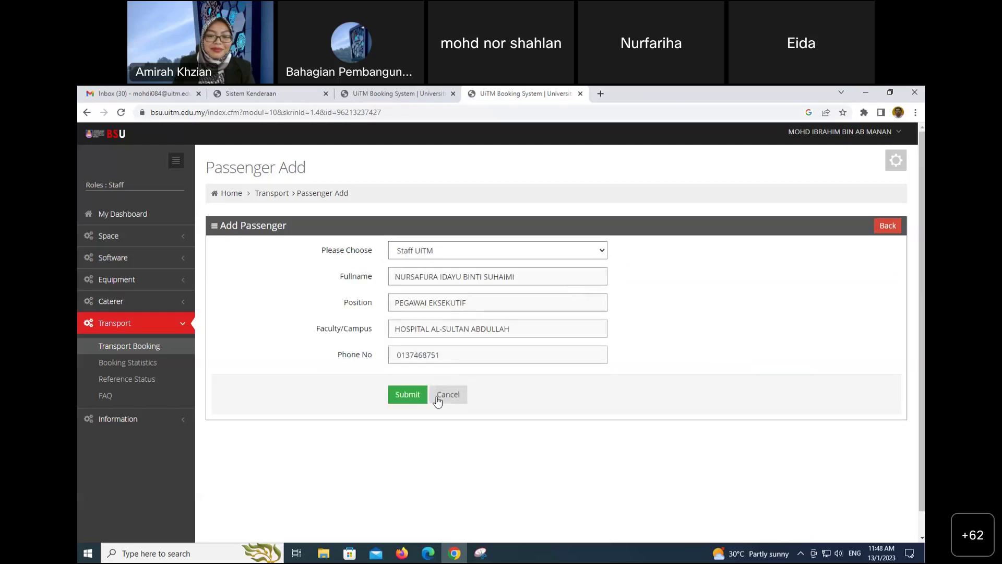
pyautogui.click(416, 400)
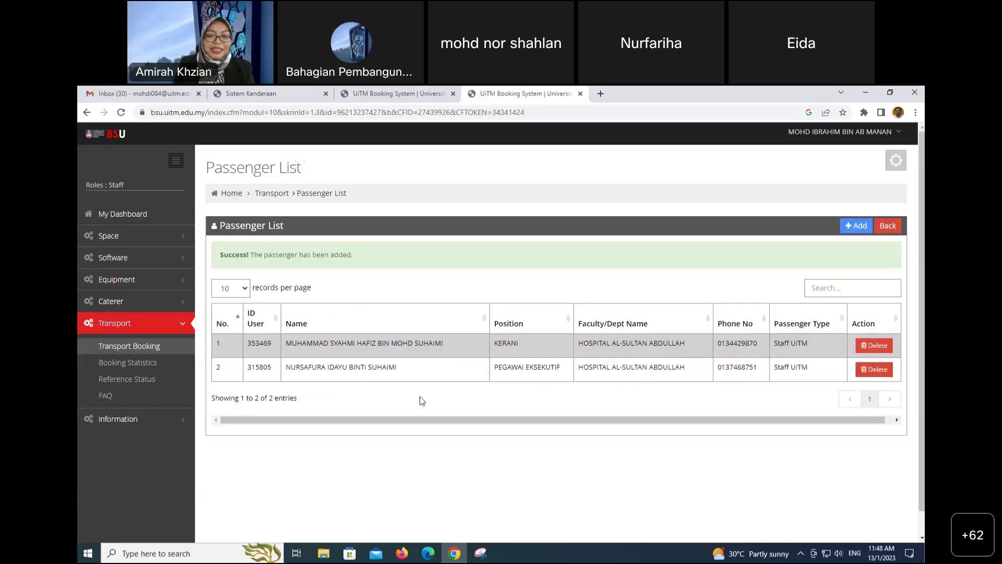
# Step: Return to the transport booking list and start submitting the LAWATANKERJA HASA UITM booking
pyautogui.click(889, 236)
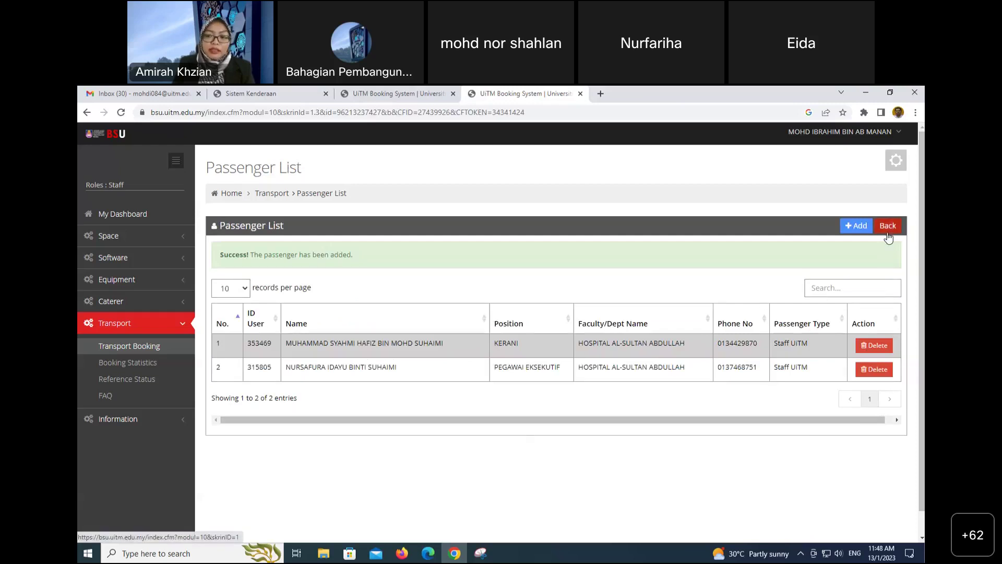
pyautogui.click(879, 303)
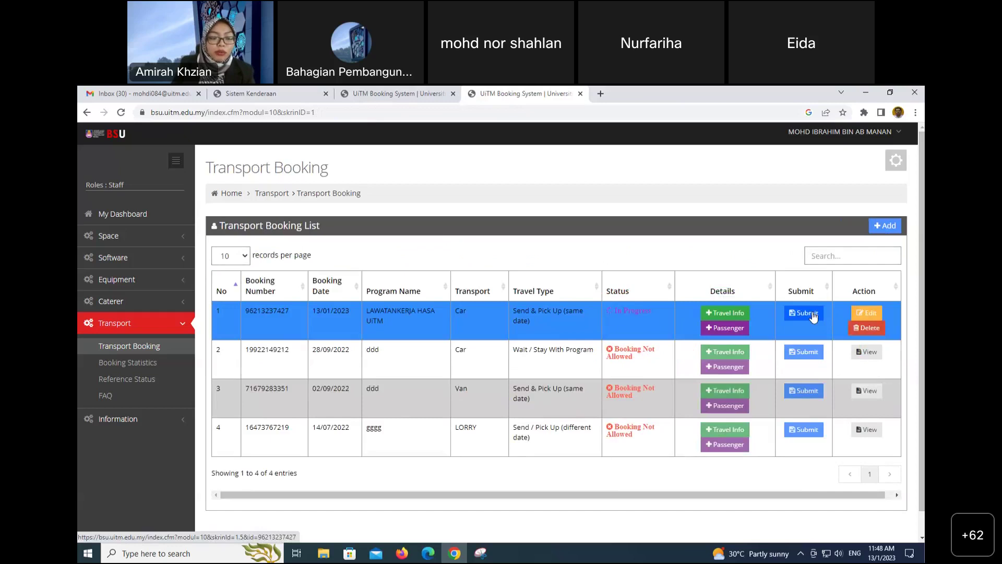
pyautogui.click(813, 315)
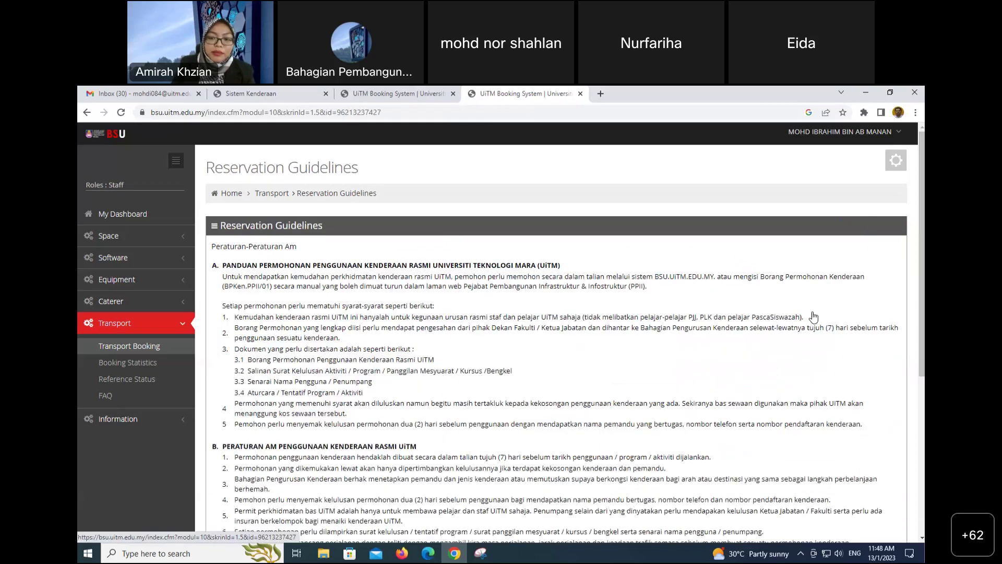
# Step: Review the reservation guidelines, agree to the regulations, and submit the booking
pyautogui.scroll(-1, 813, 317)
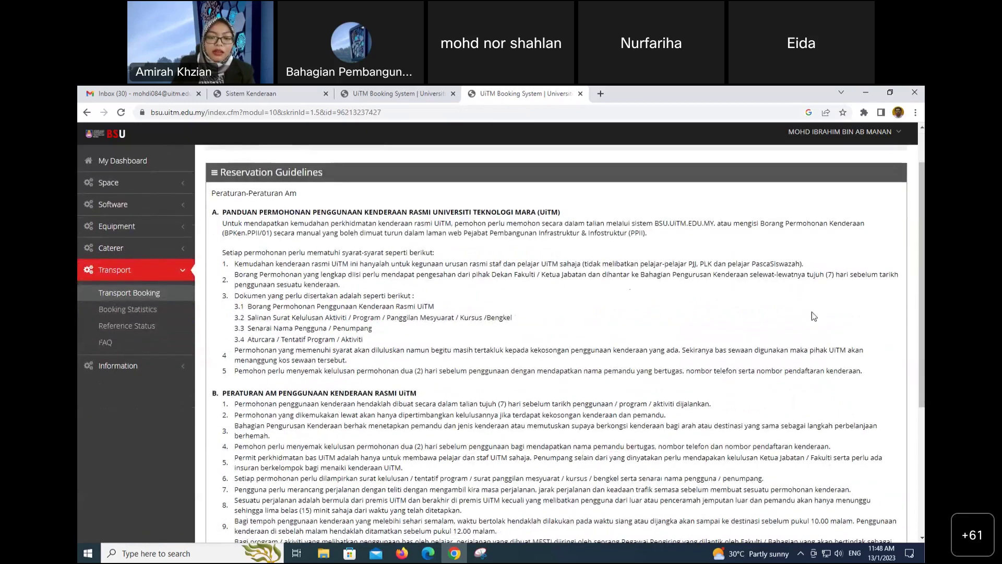
pyautogui.scroll(-2, 812, 312)
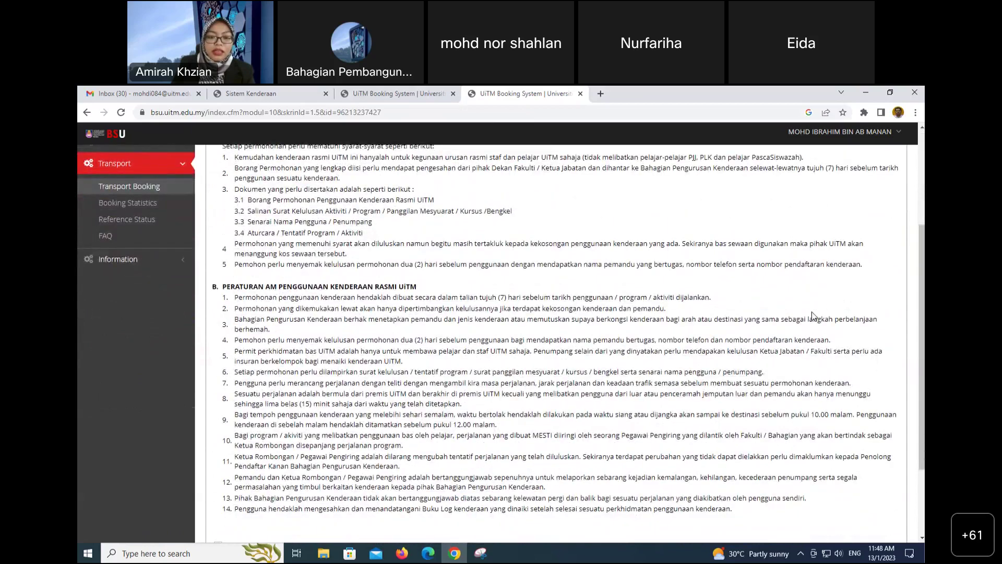
pyautogui.scroll(-2, 812, 312)
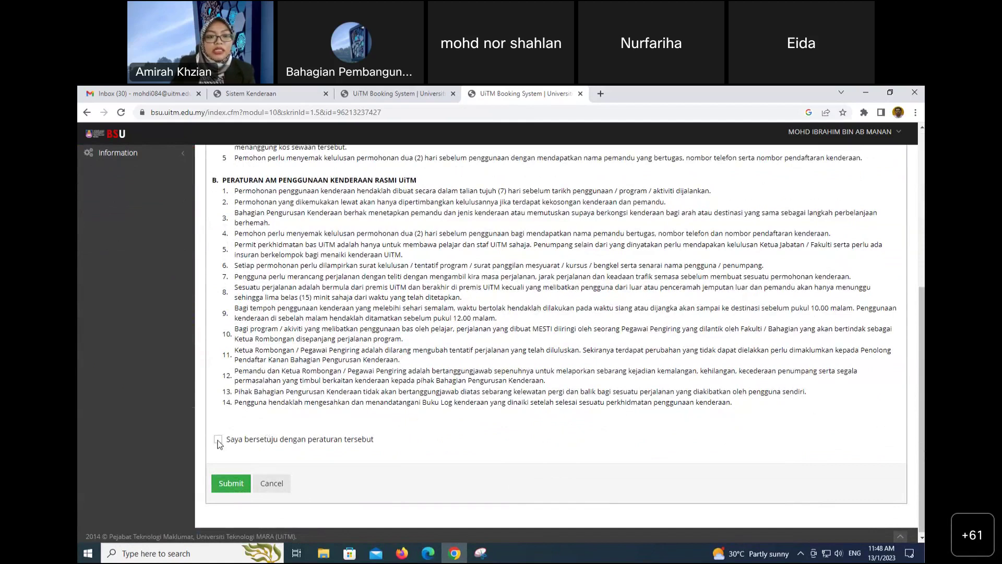
pyautogui.scroll(4, 364, 412)
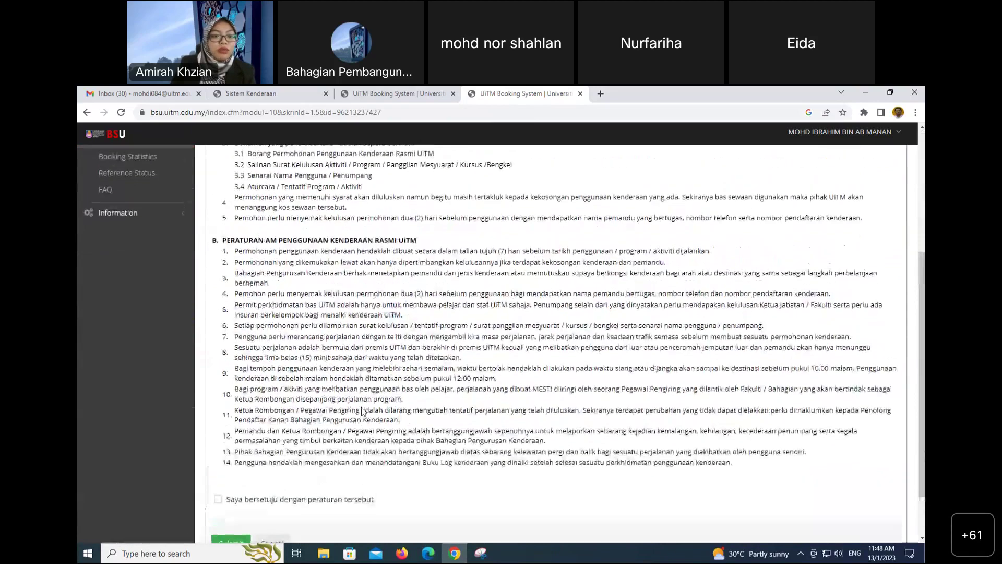
pyautogui.scroll(-1, 364, 412)
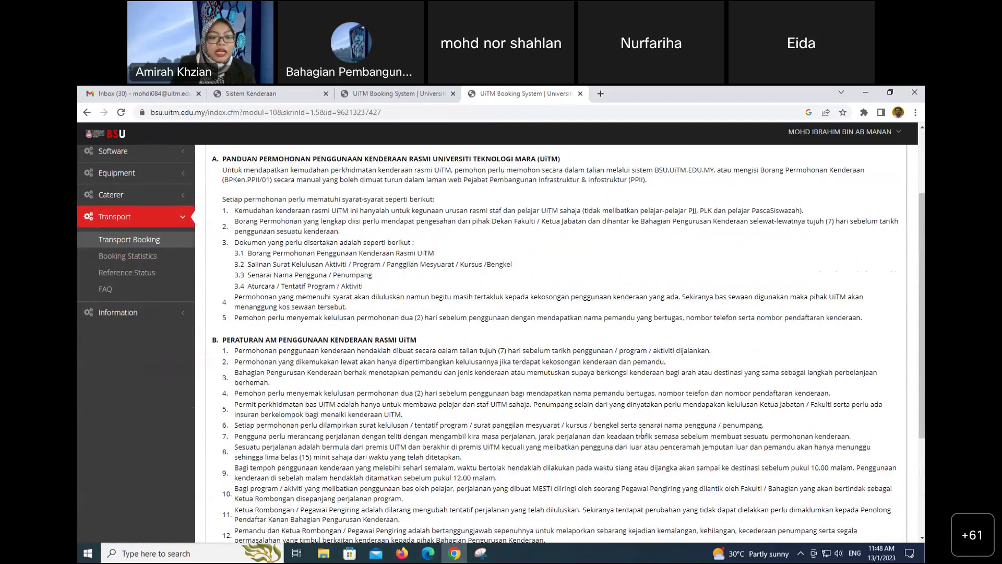
pyautogui.scroll(-2, 641, 433)
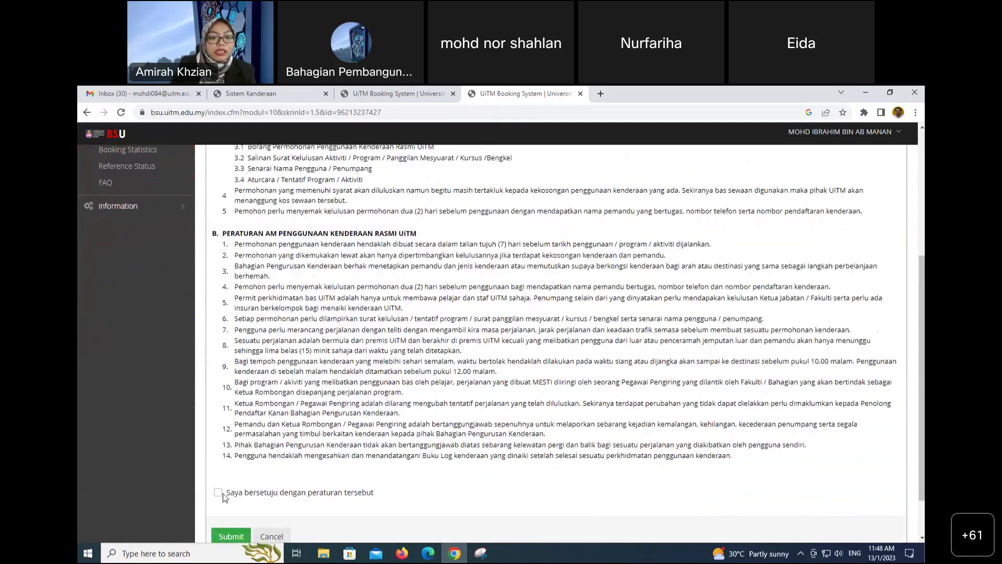
pyautogui.click(221, 493)
pyautogui.scroll(-1, 221, 493)
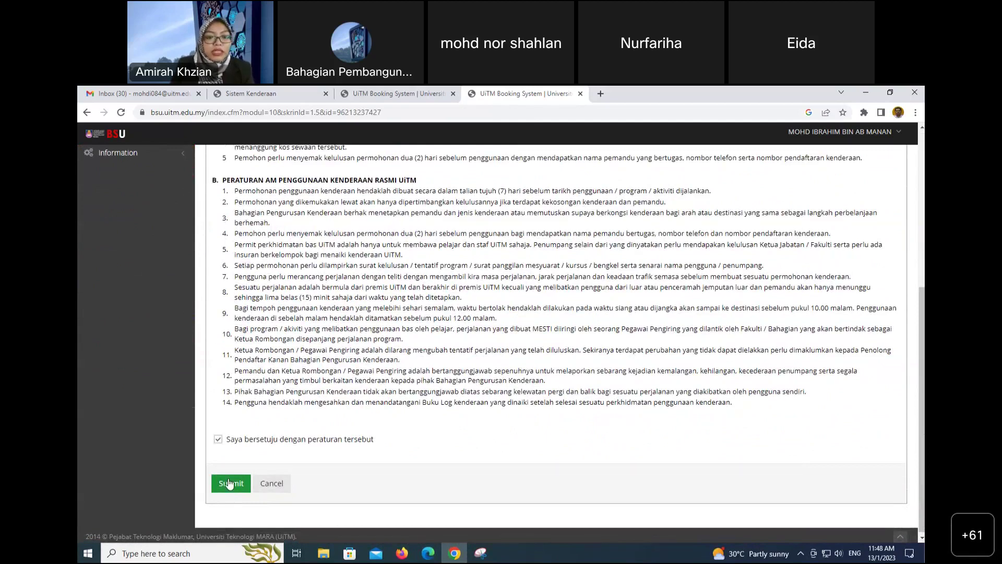
pyautogui.click(228, 485)
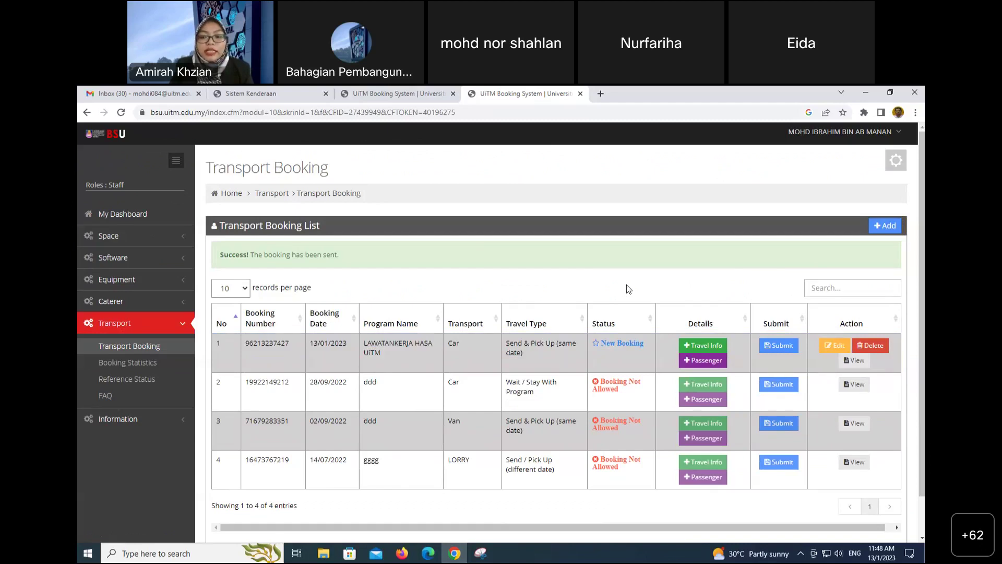
# Step: Start adding another passenger to the submitted LAWATANKERJA HASA UITM booking with the passenger type Others
pyautogui.click(694, 369)
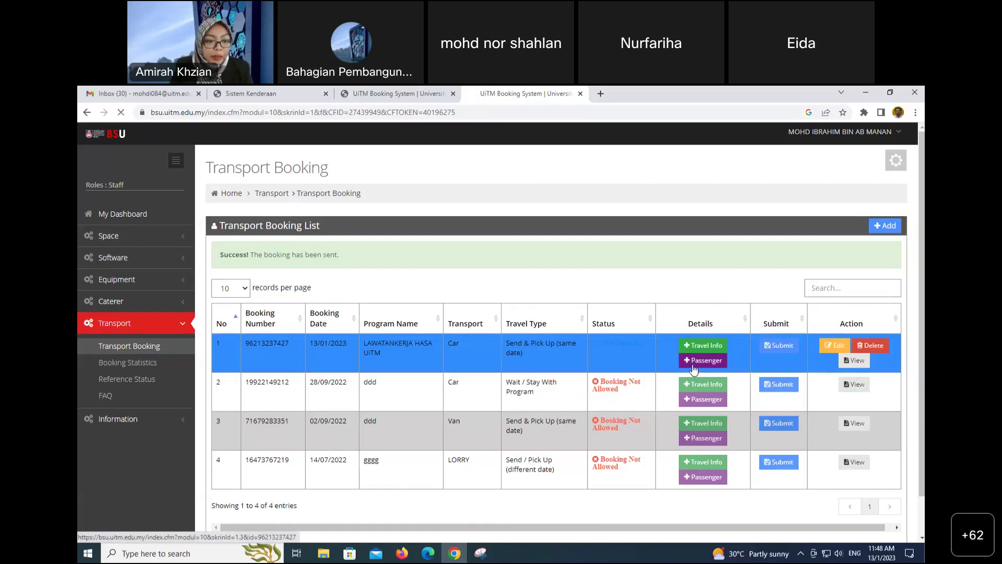
pyautogui.click(856, 225)
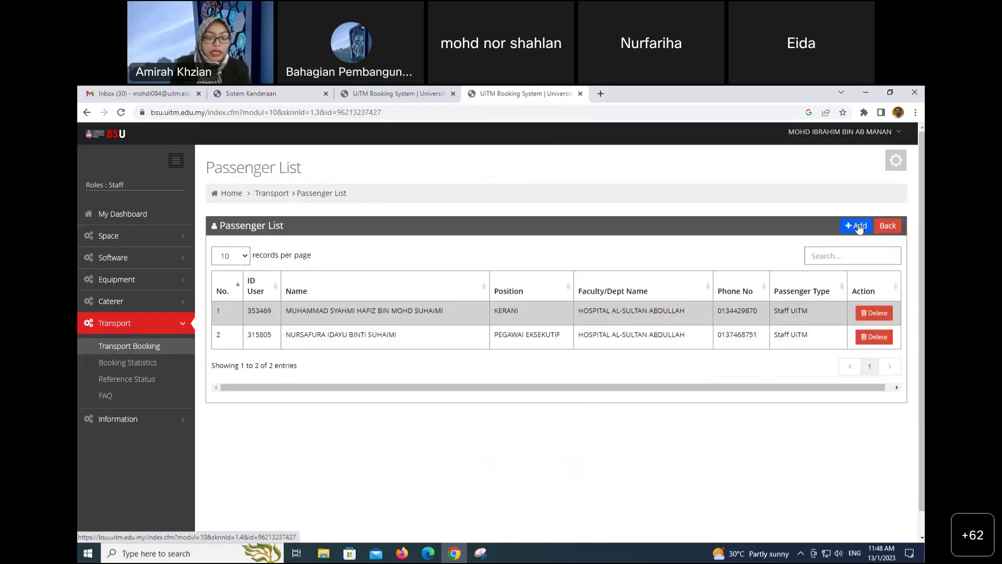
pyautogui.click(603, 251)
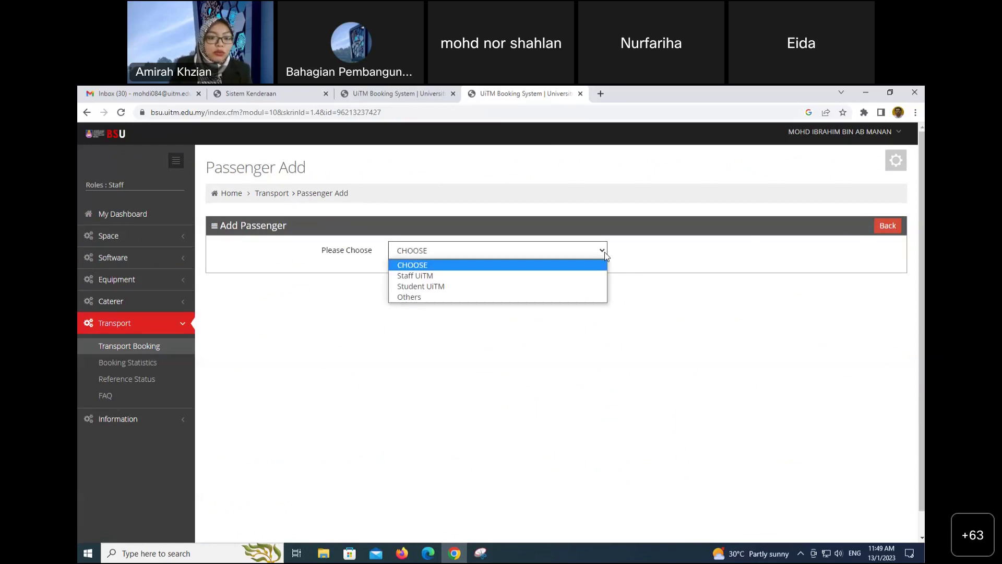
pyautogui.click(571, 296)
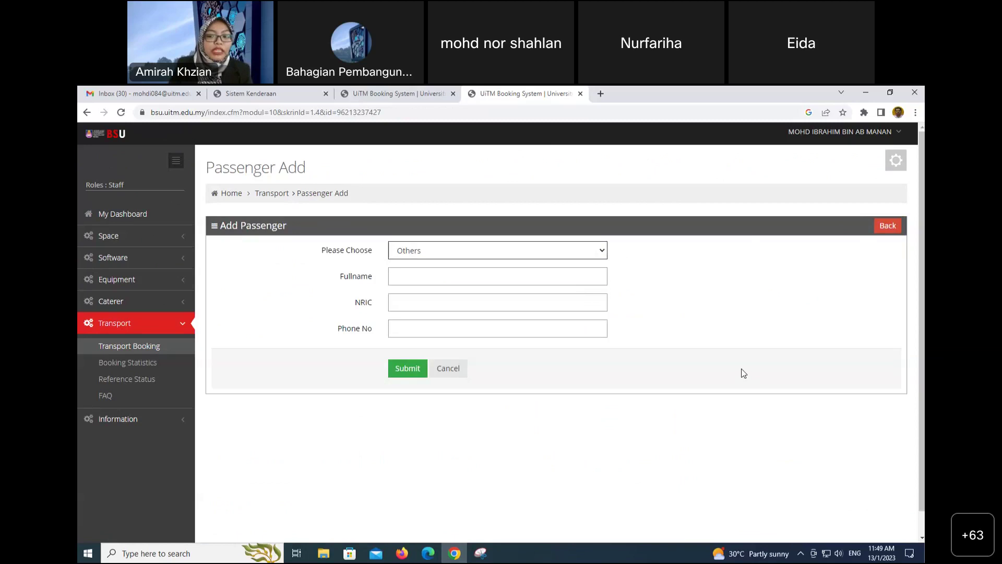
# Step: Leave the Add Passenger form without submitting another passenger and return to the transport booking list
pyautogui.click(895, 233)
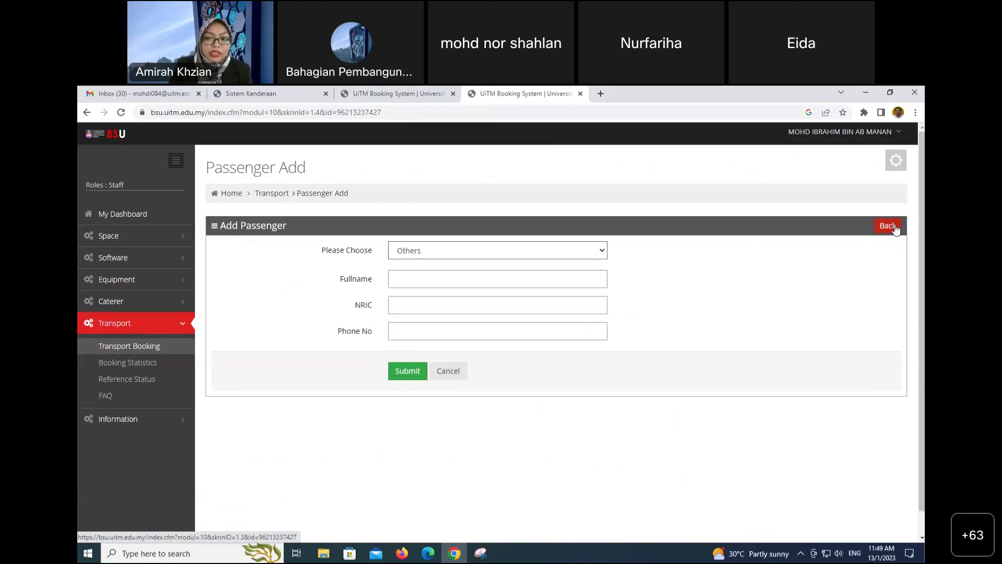
pyautogui.click(887, 226)
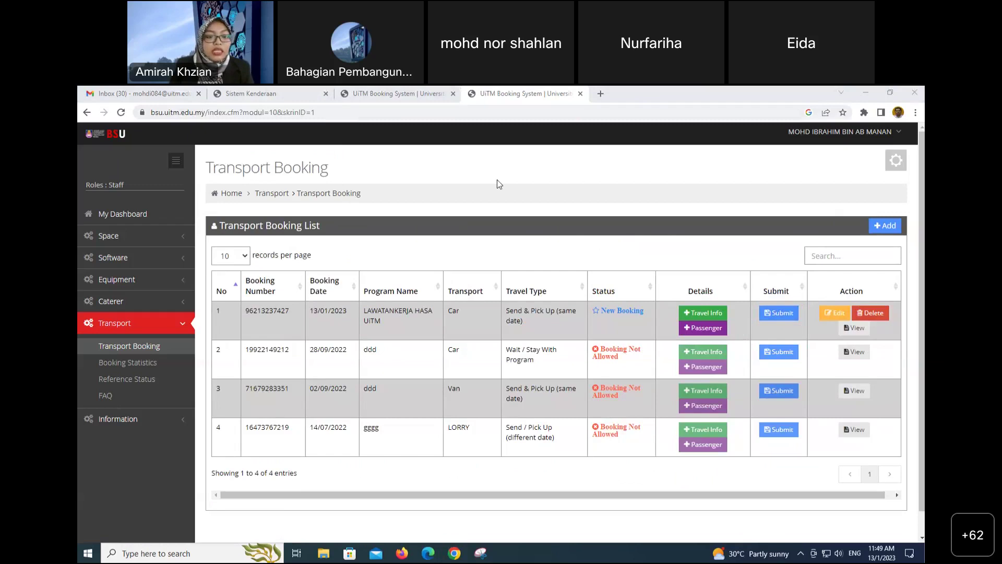
# Step: Switch to Sistem Kenderaan, refresh the dashboard, and open the new LAWATANKERJA HASA UITM application for action
pyautogui.click(276, 92)
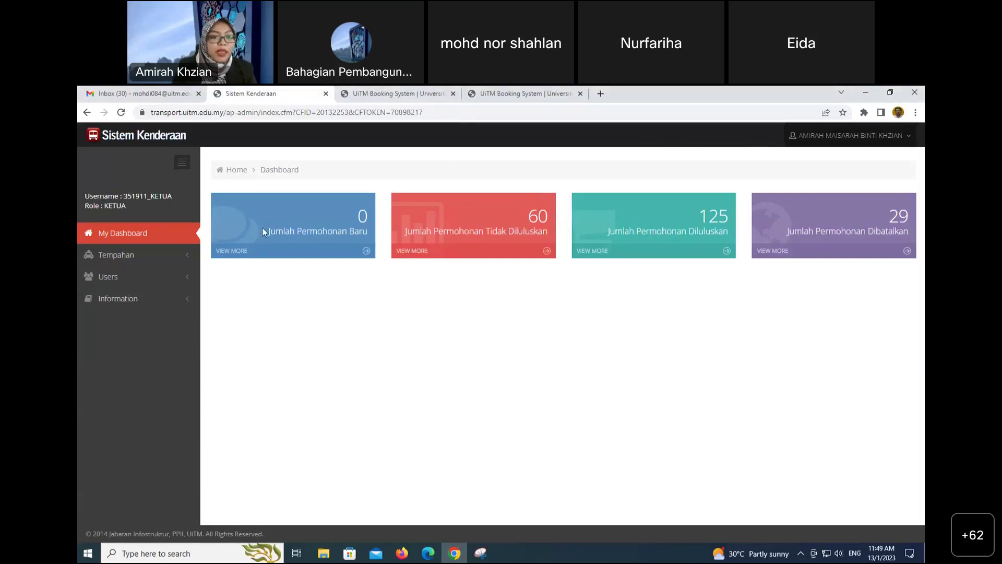
pyautogui.click(122, 113)
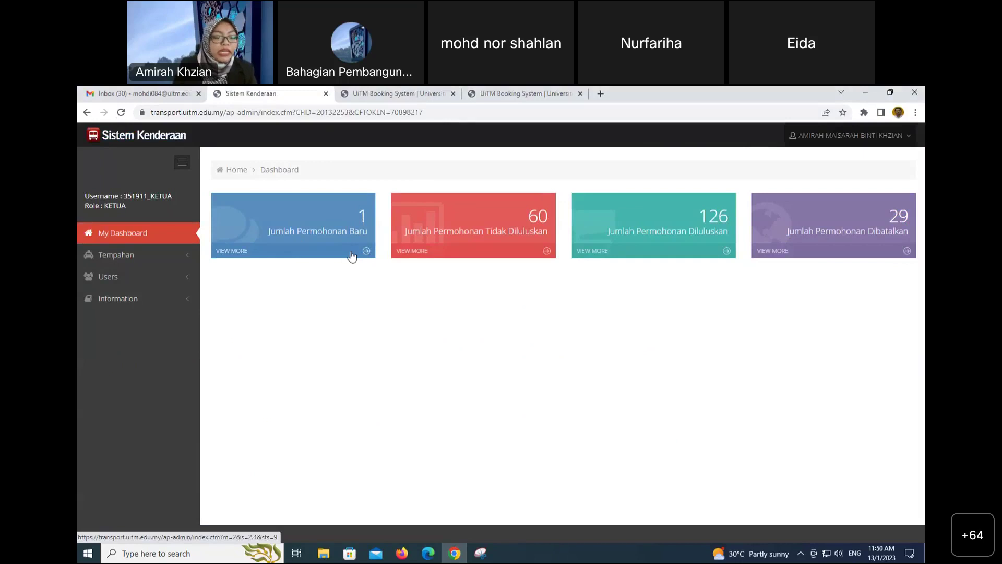
pyautogui.click(352, 255)
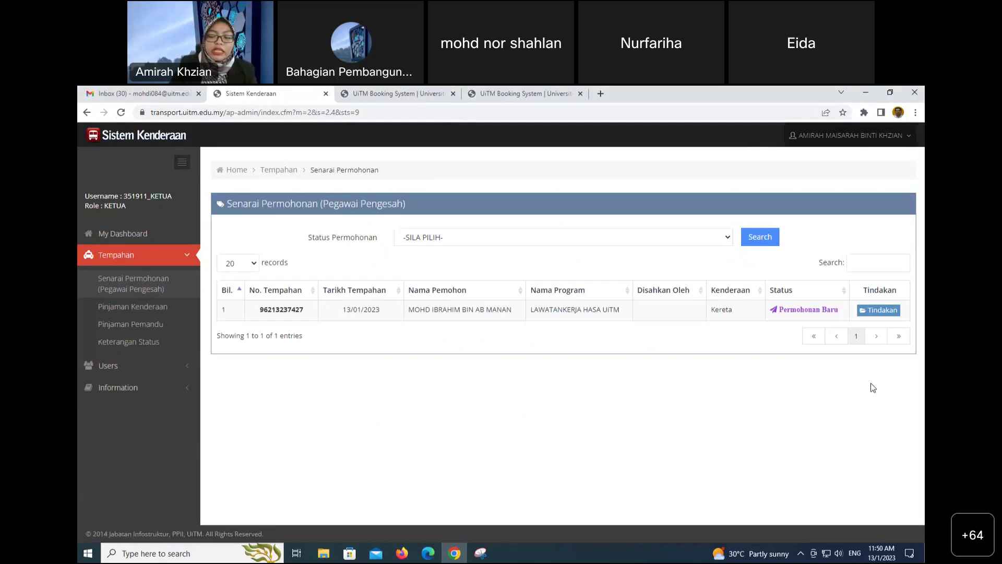
pyautogui.click(883, 314)
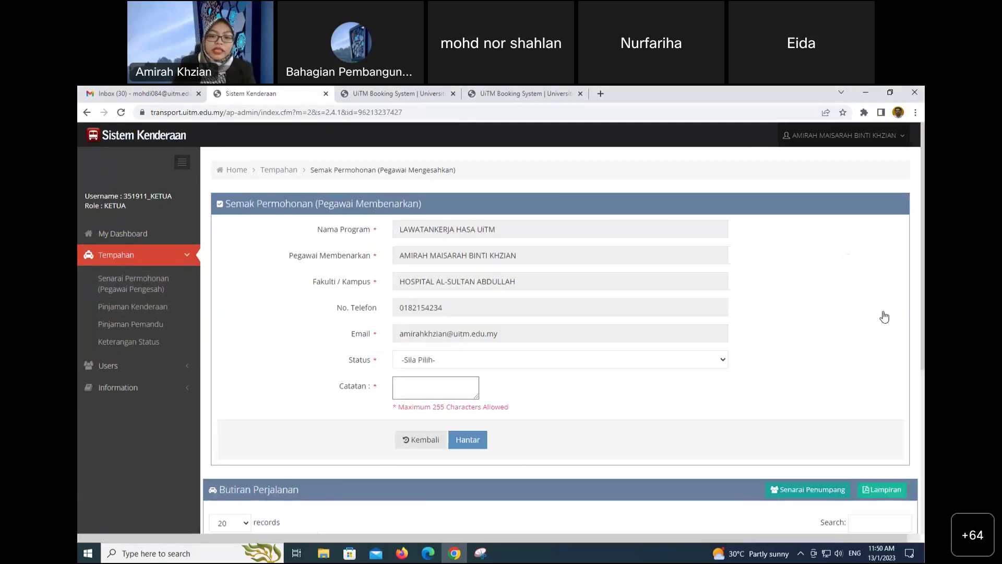
# Step: Examine the application's approving officer details, available status options, and the outbound and return trips under Butiran Perjalanan
pyautogui.scroll(-2, 884, 317)
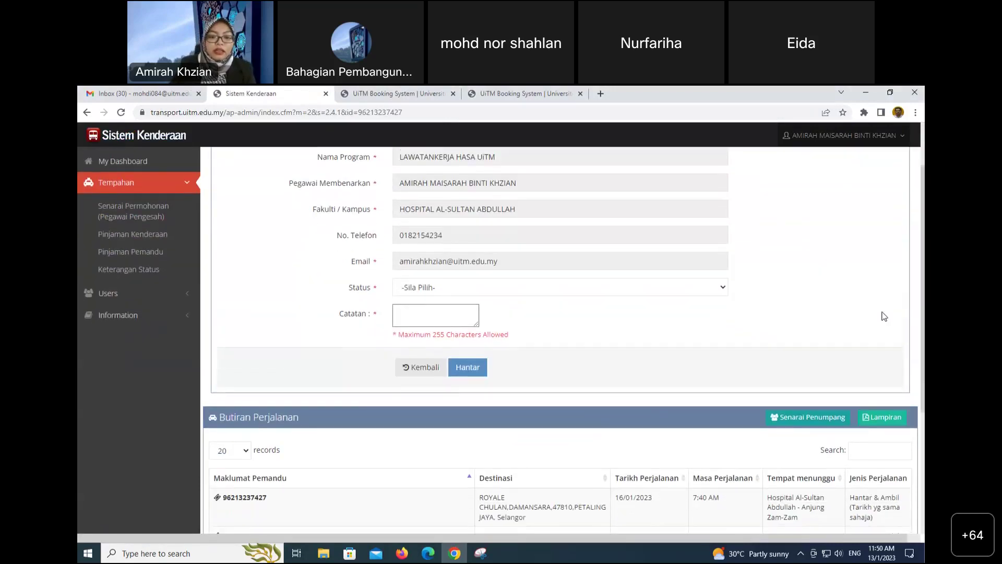
pyautogui.scroll(1, 884, 317)
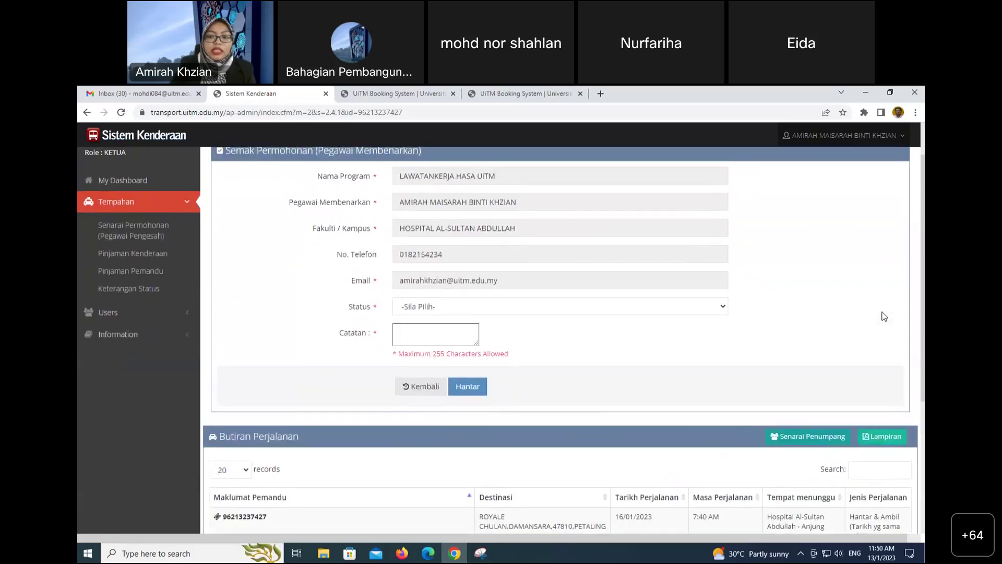
pyautogui.scroll(-1, 885, 317)
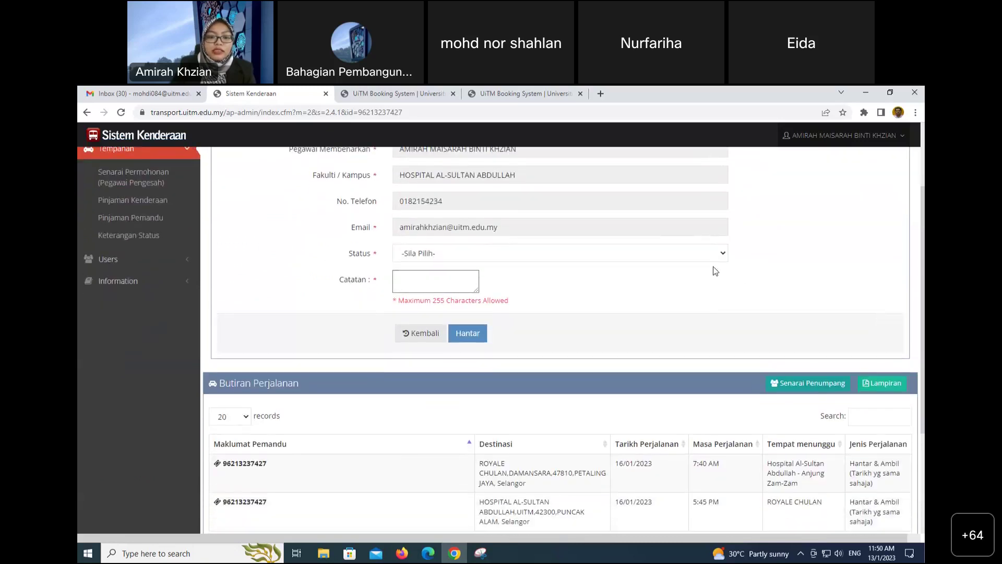
pyautogui.click(701, 256)
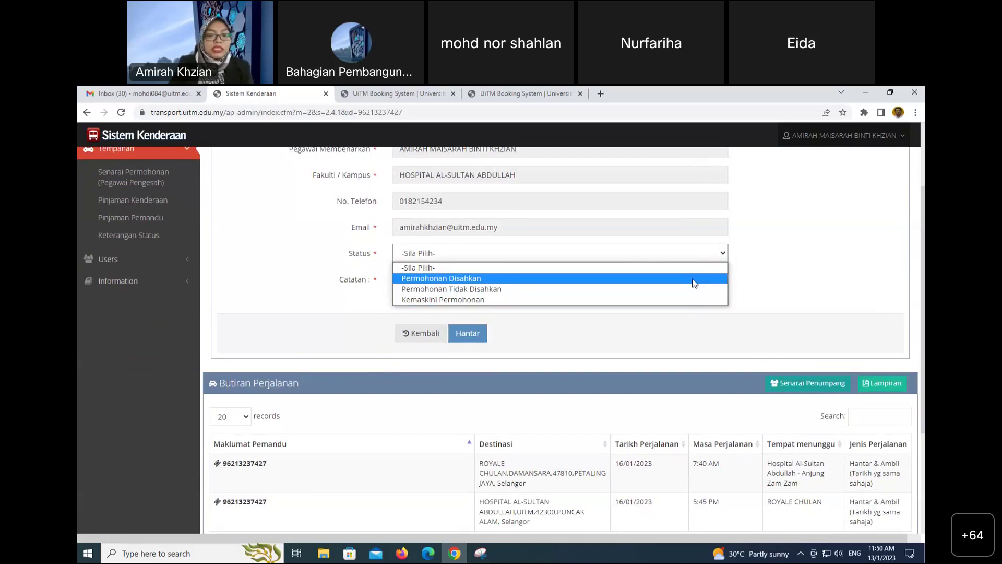
pyautogui.click(794, 277)
pyautogui.scroll(-1, 799, 316)
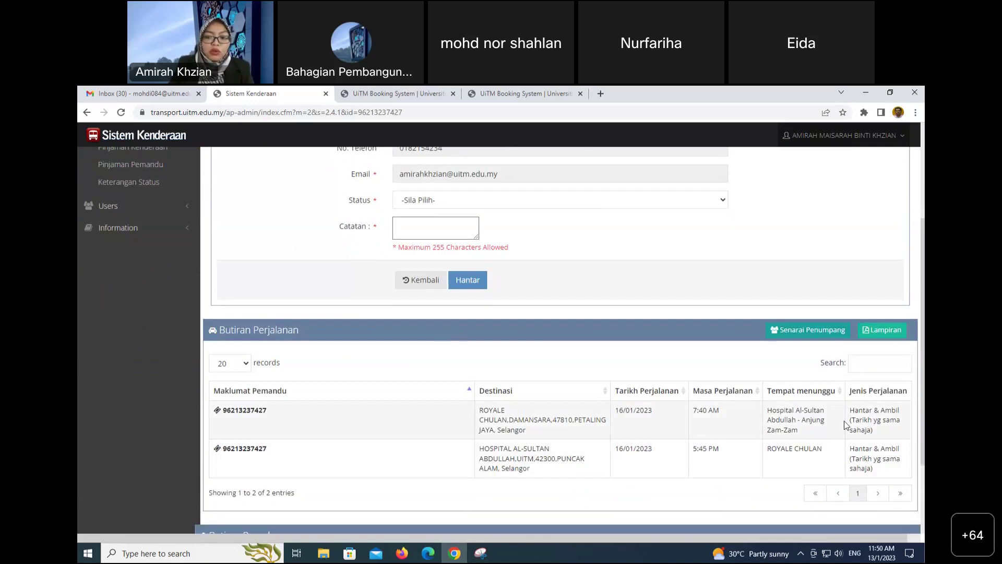
pyautogui.scroll(1, 844, 421)
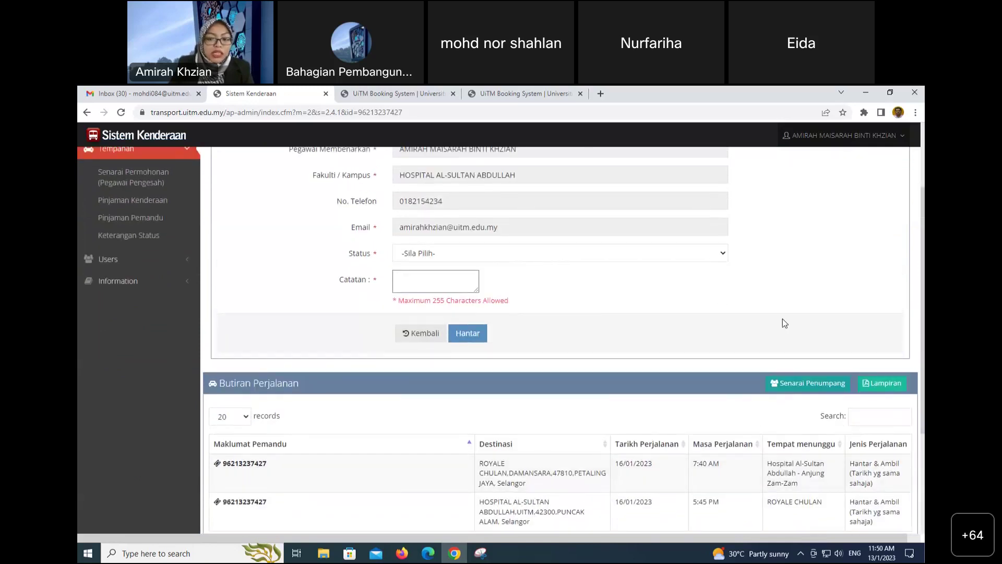
pyautogui.scroll(-1, 787, 320)
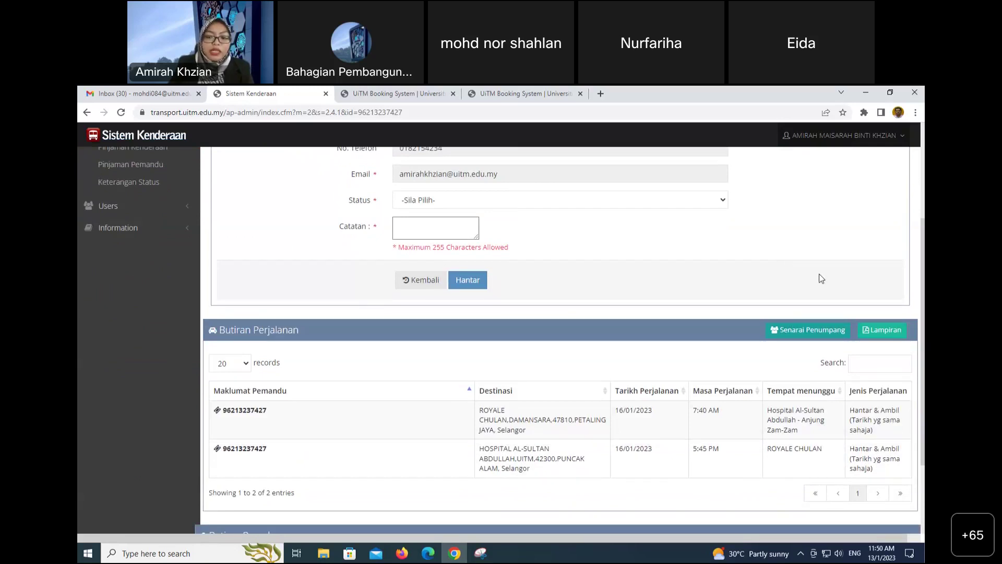
pyautogui.scroll(2, 819, 274)
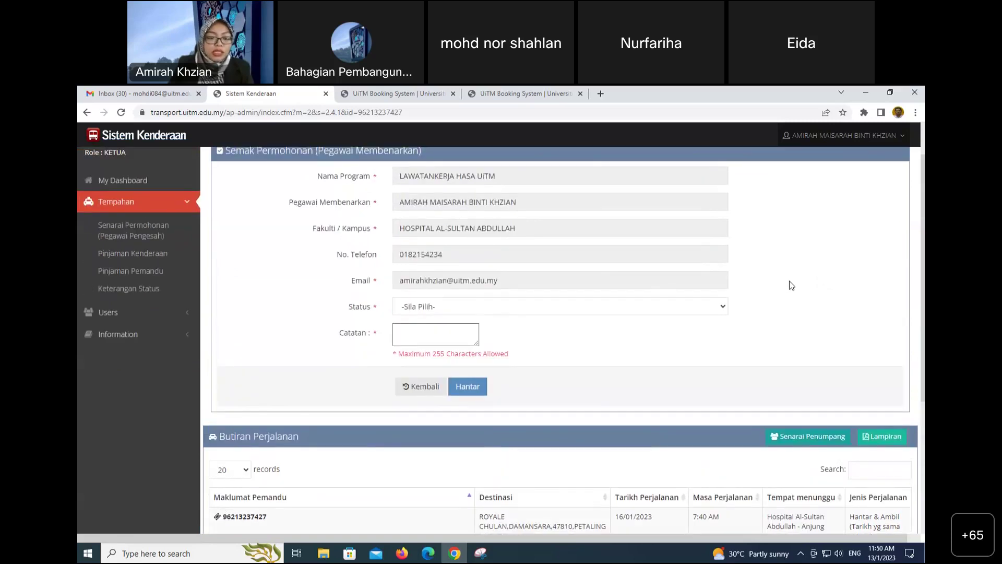
# Step: Set the application status to Permohonan Disahkan and PTJ Kenderaan to HOSPITAL AL-SULTAN ABDULLAH
pyautogui.click(724, 309)
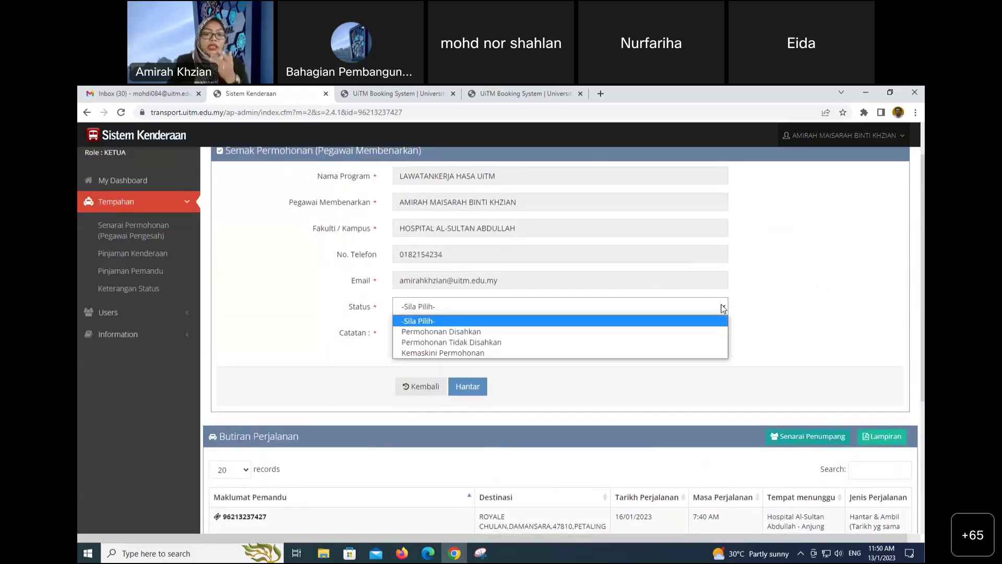
pyautogui.click(680, 331)
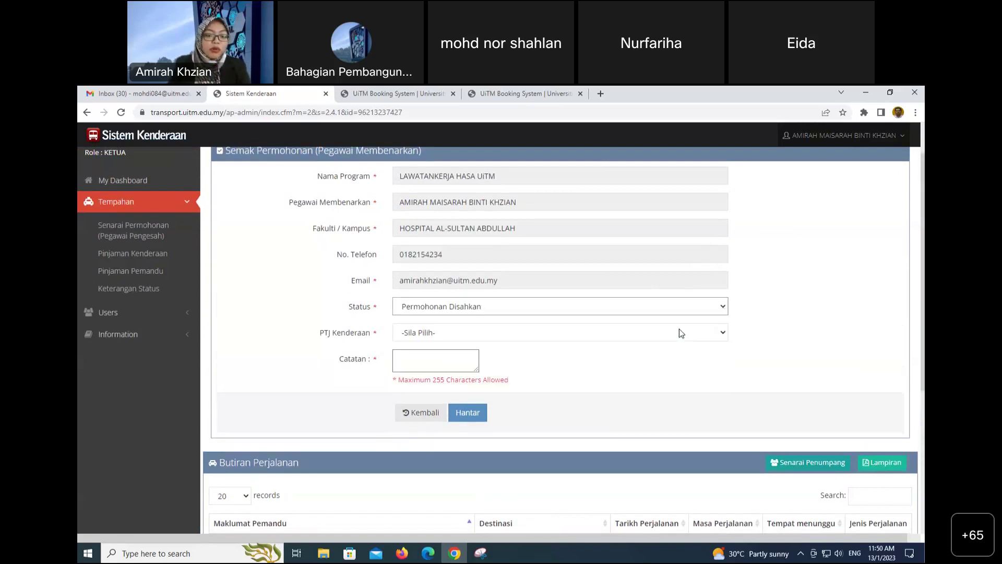
pyautogui.click(688, 312)
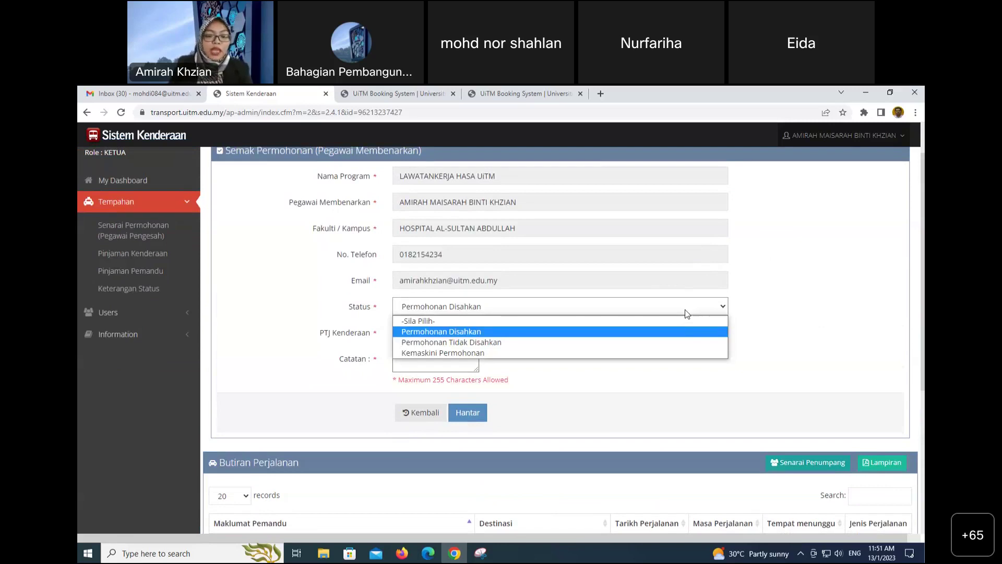
pyautogui.click(687, 313)
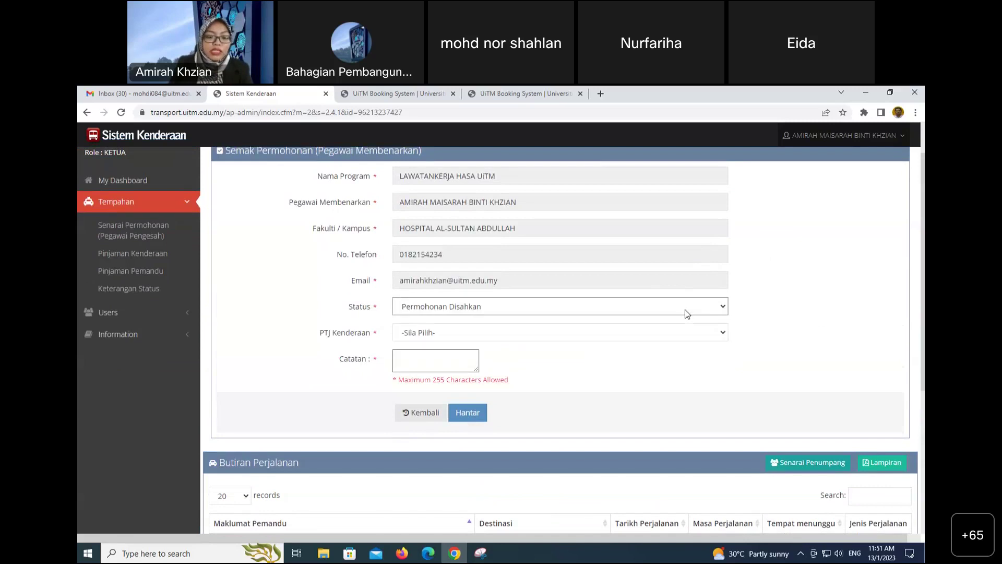
pyautogui.click(721, 332)
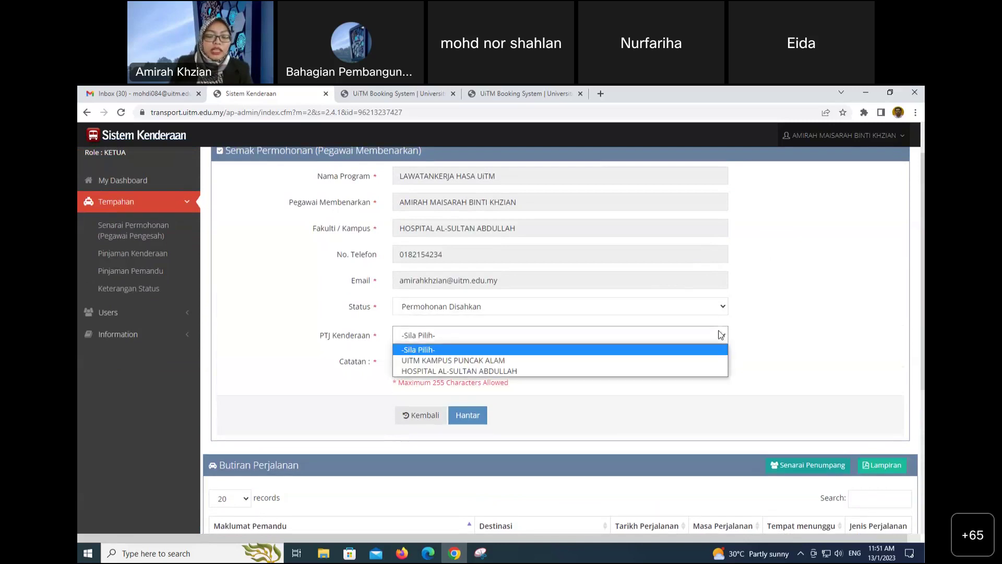
pyautogui.click(682, 371)
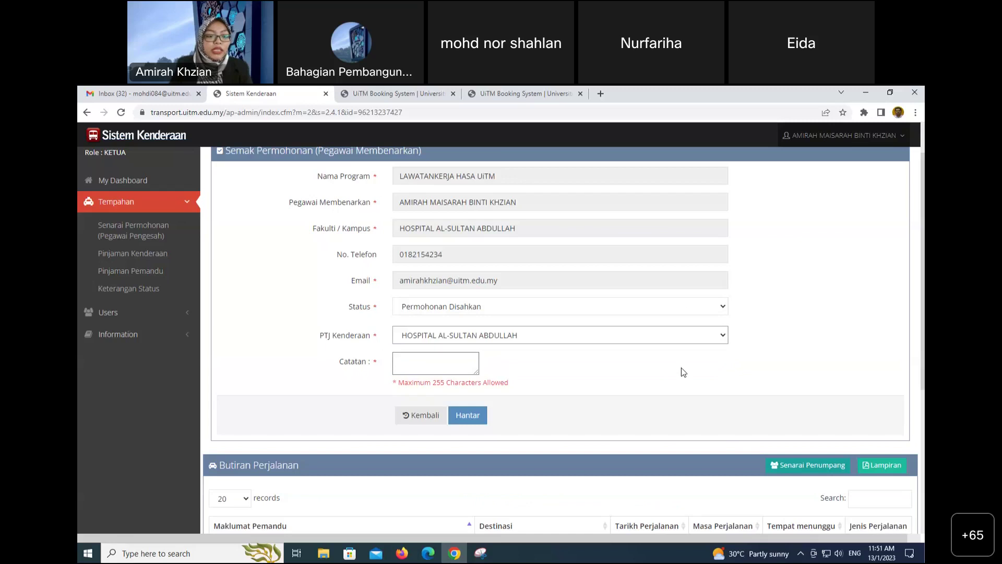
# Step: Enter DILULUSKAN as the Catatan note and submit the application approval
pyautogui.click(443, 360)
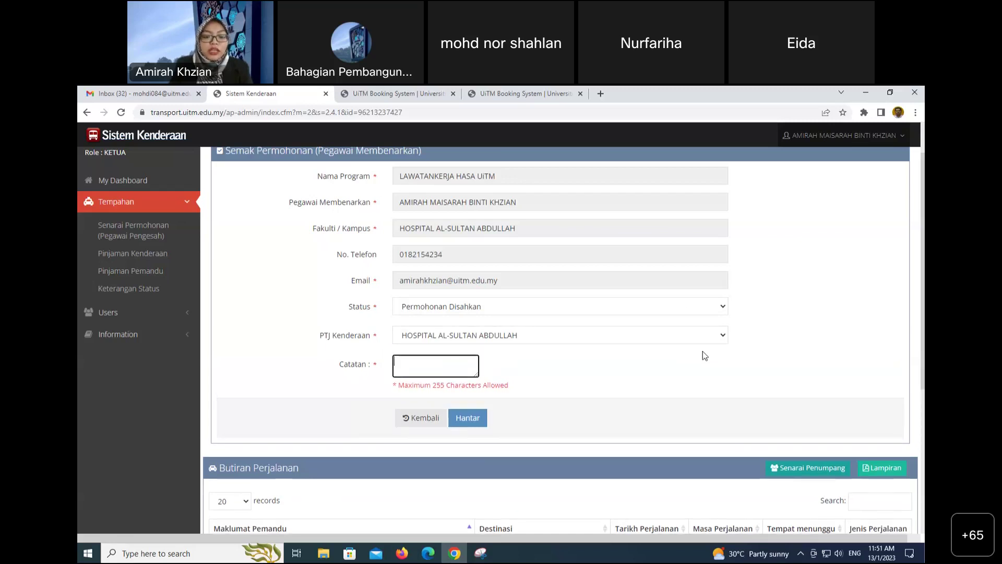
pyautogui.write('dILULUSKAN')
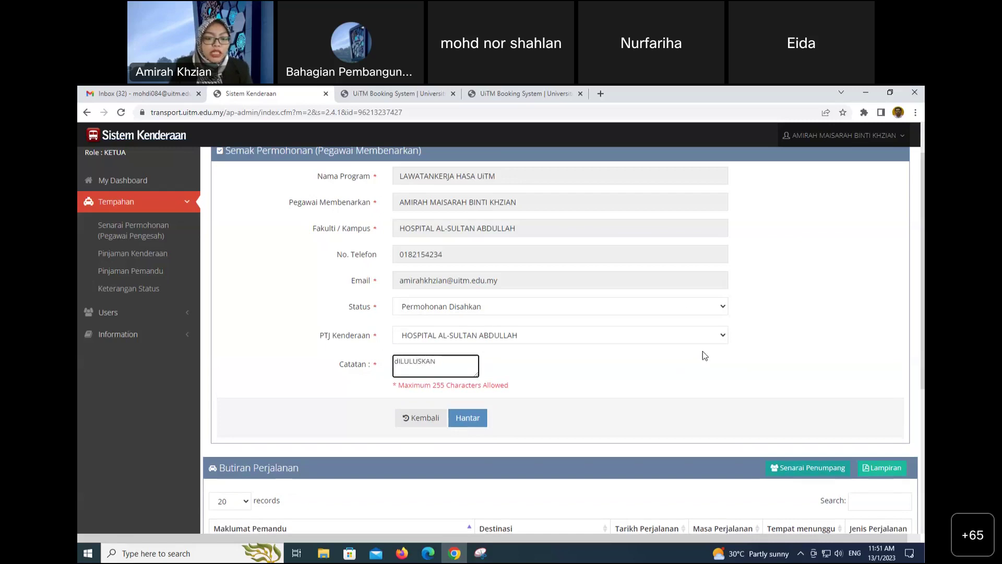
pyautogui.click(401, 361)
pyautogui.press('BackSpace')
pyautogui.write('D')
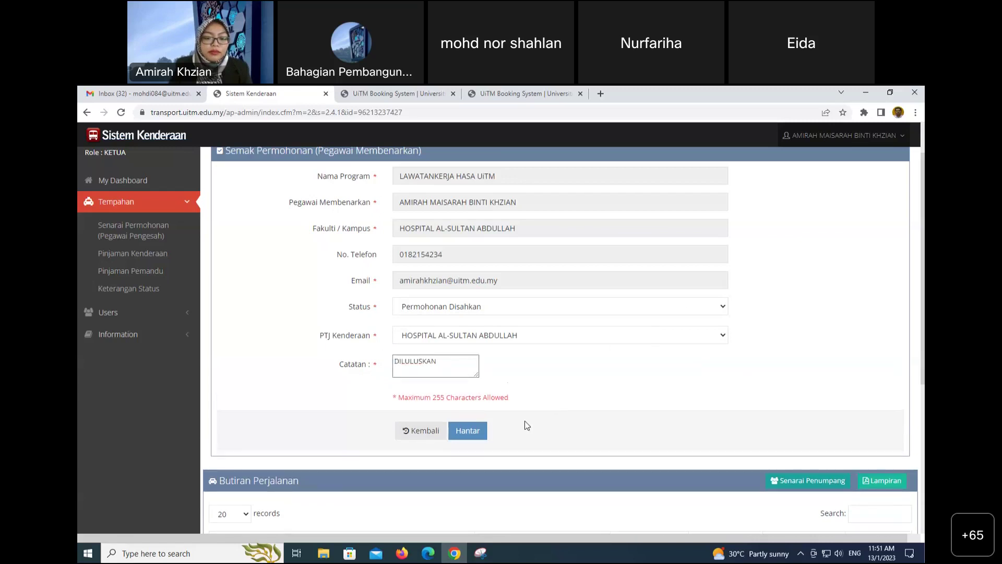
pyautogui.scroll(-1, 525, 421)
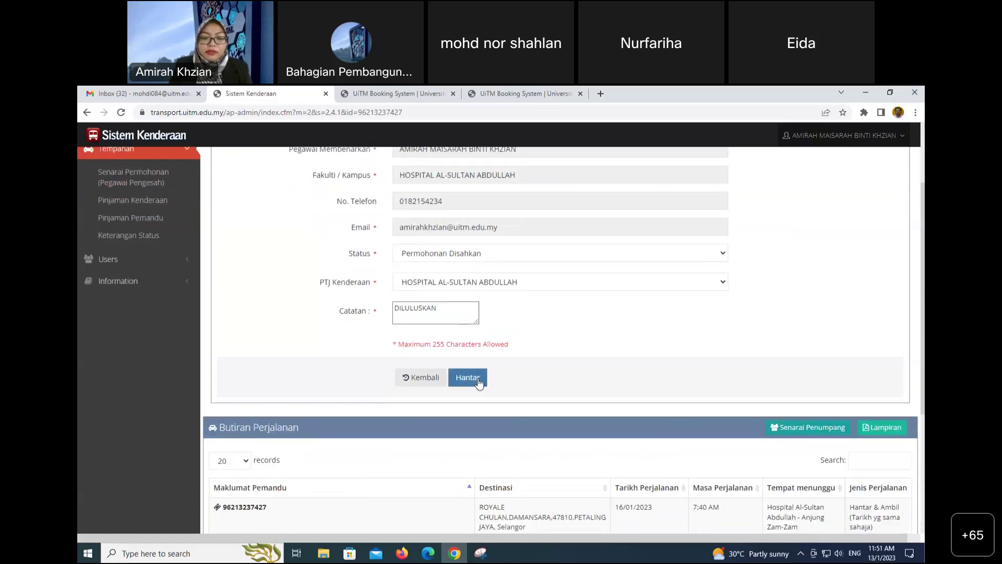
pyautogui.click(470, 380)
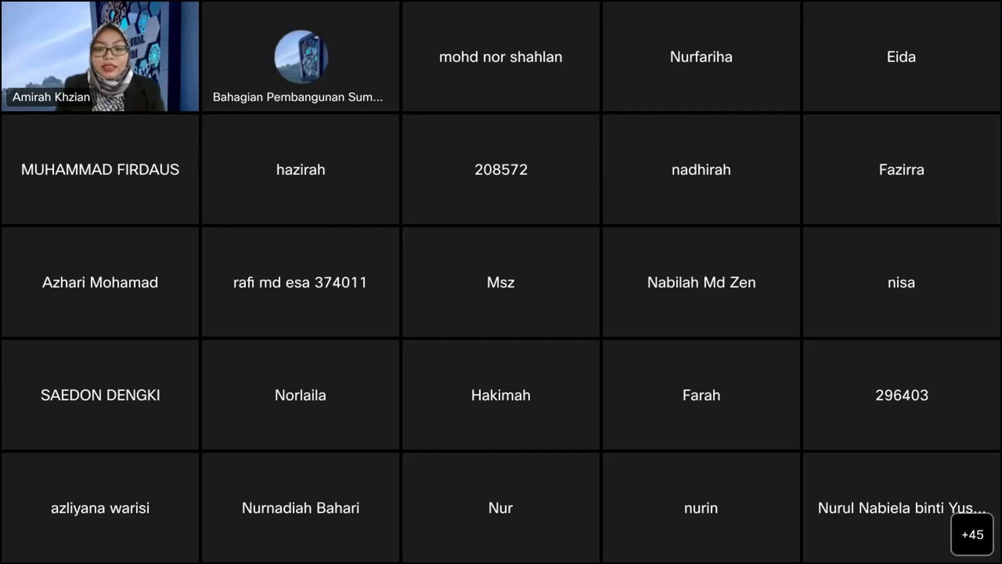
pyautogui.doubleClick(699, 133)
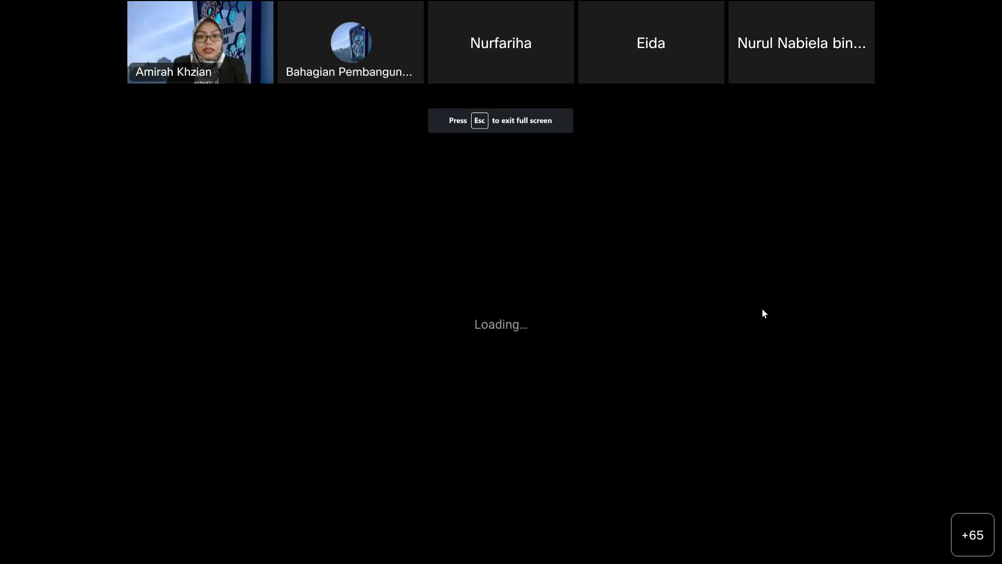